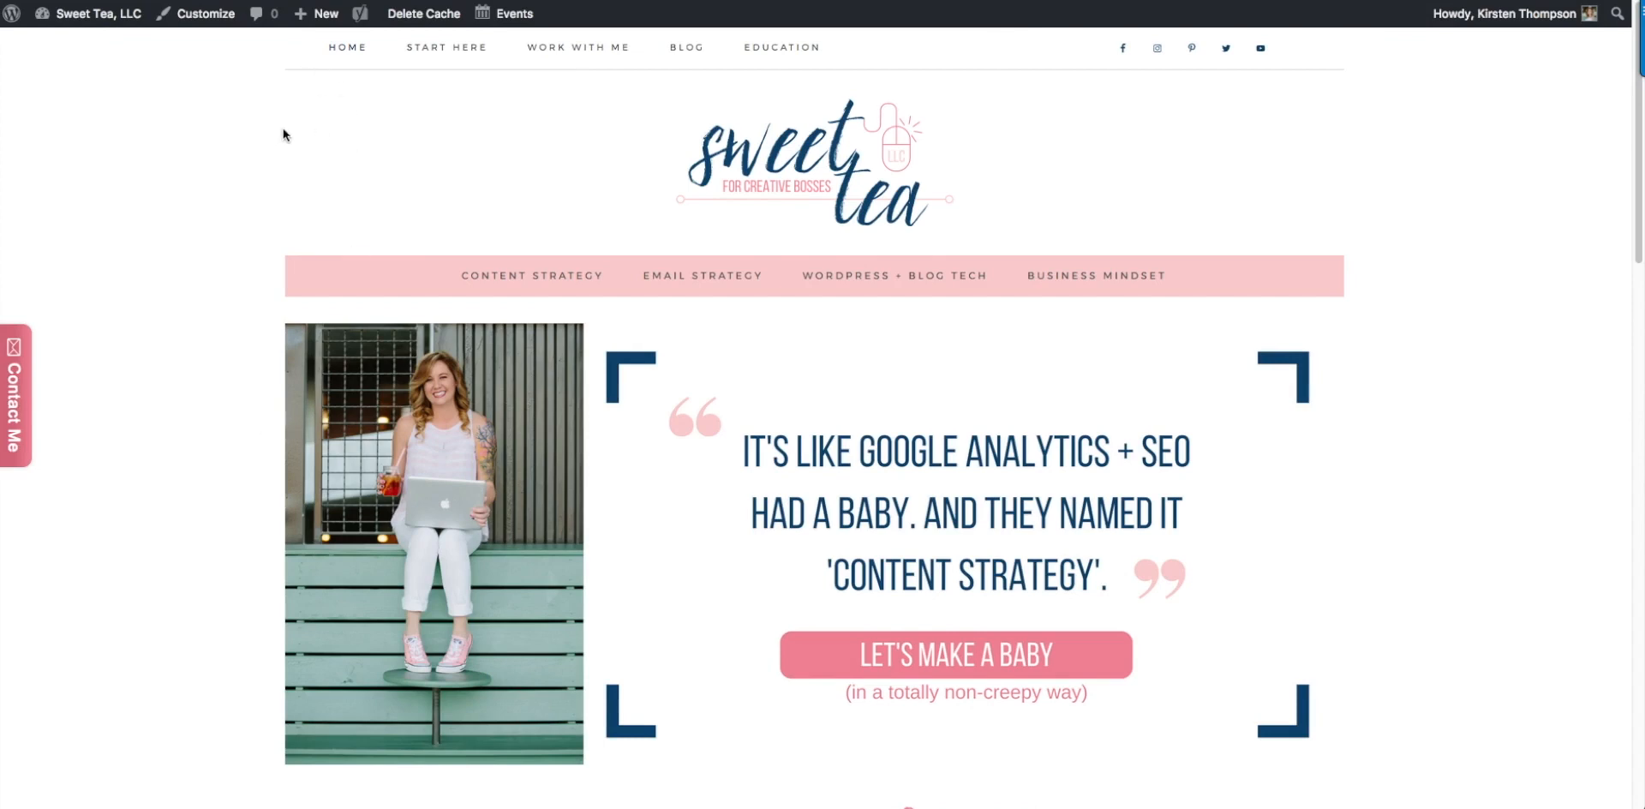
# Step: Go to the site's WordPress dashboard and open the menu management page
pyautogui.moveTo(759, 58)
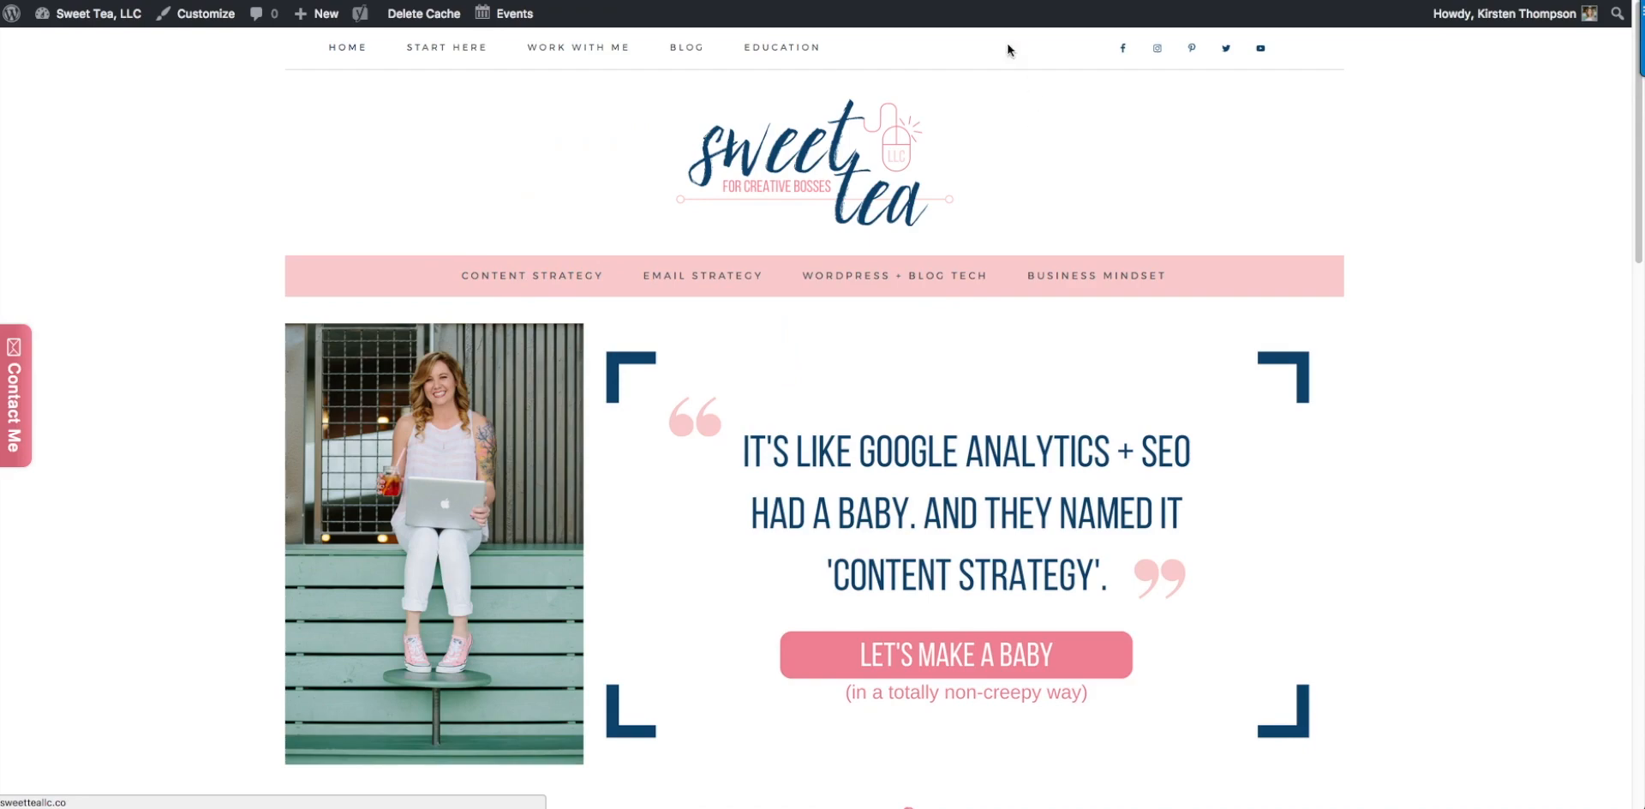
pyautogui.click(529, 0)
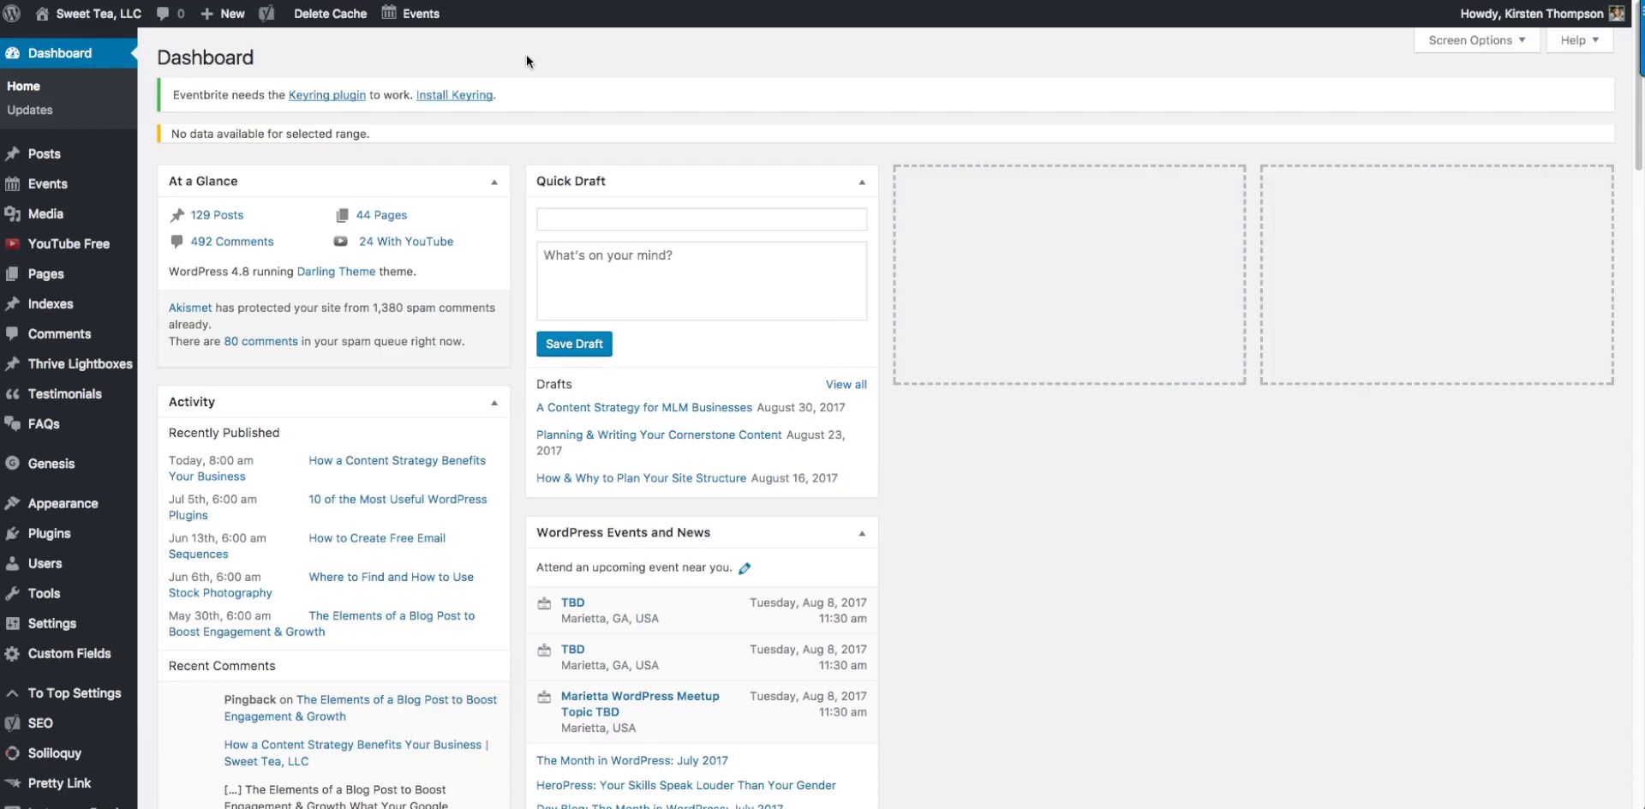
pyautogui.moveTo(96, 508)
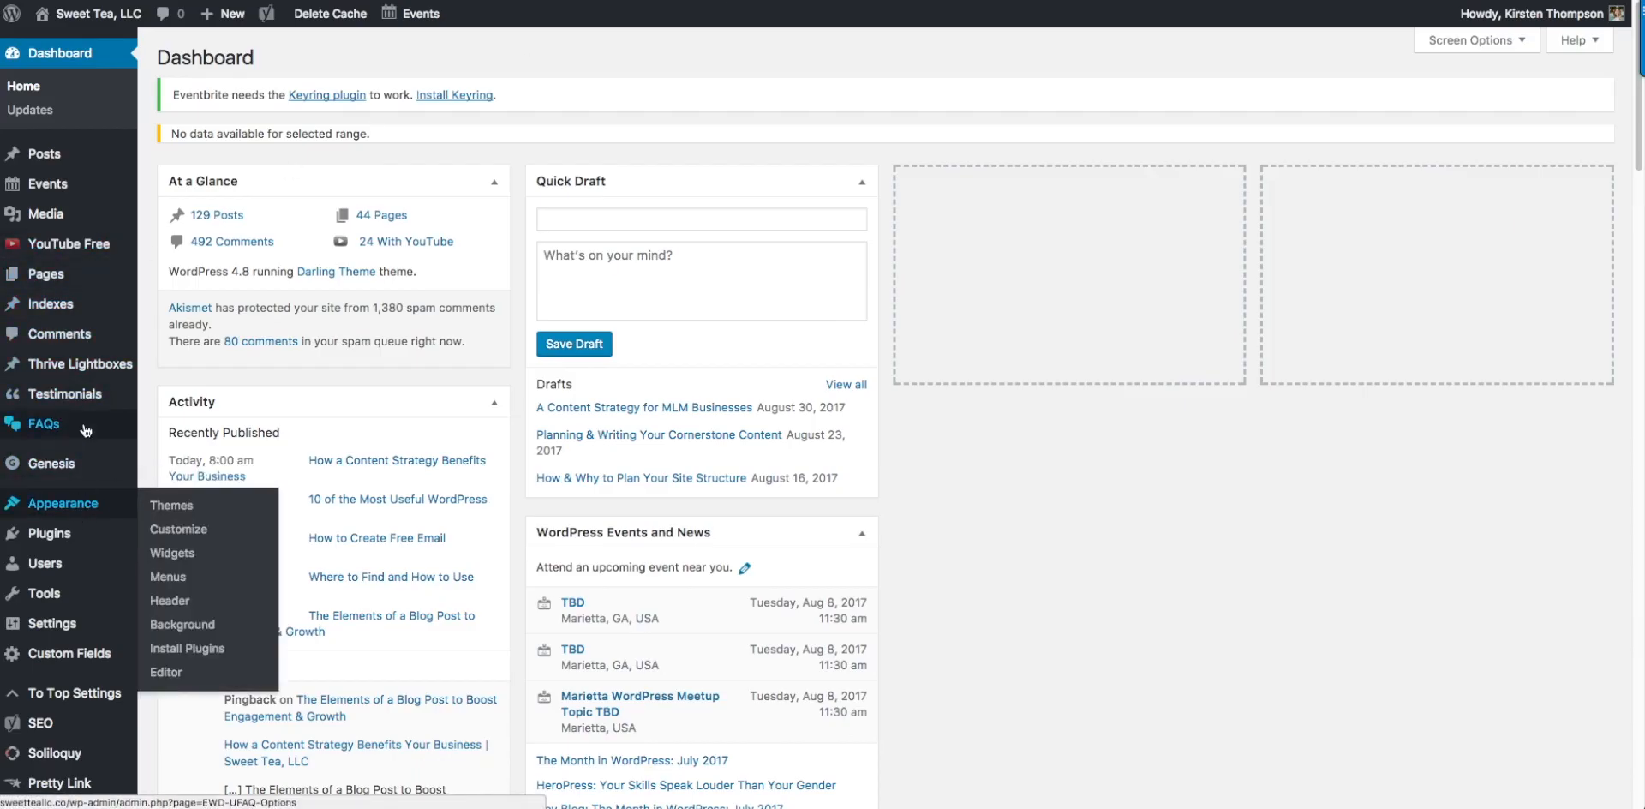
pyautogui.click(170, 577)
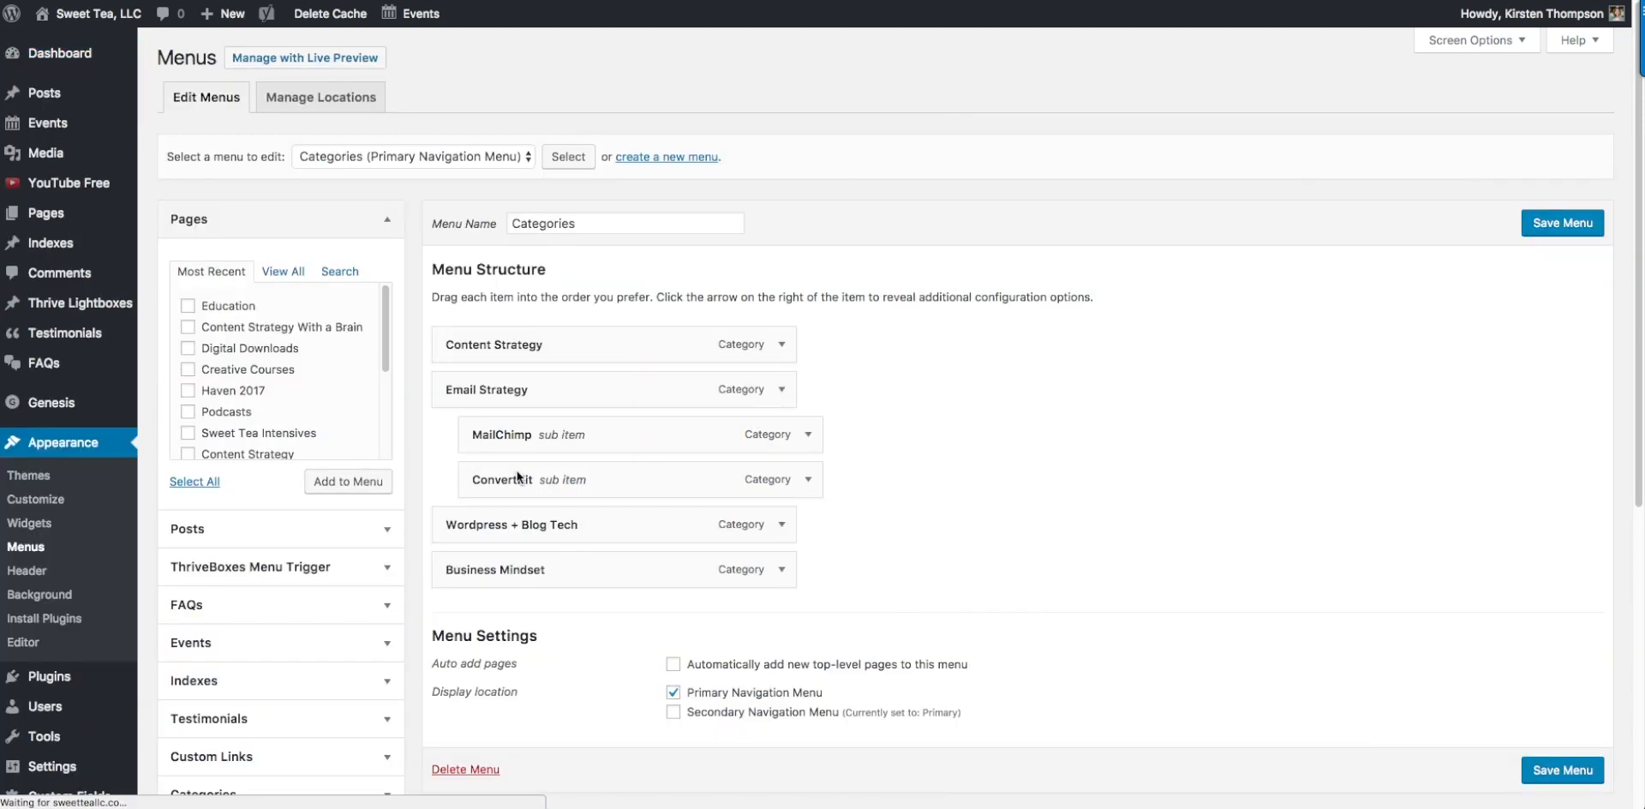
# Step: Load the Primary (Secondary Navigation Menu) menu for editing
pyautogui.click(376, 157)
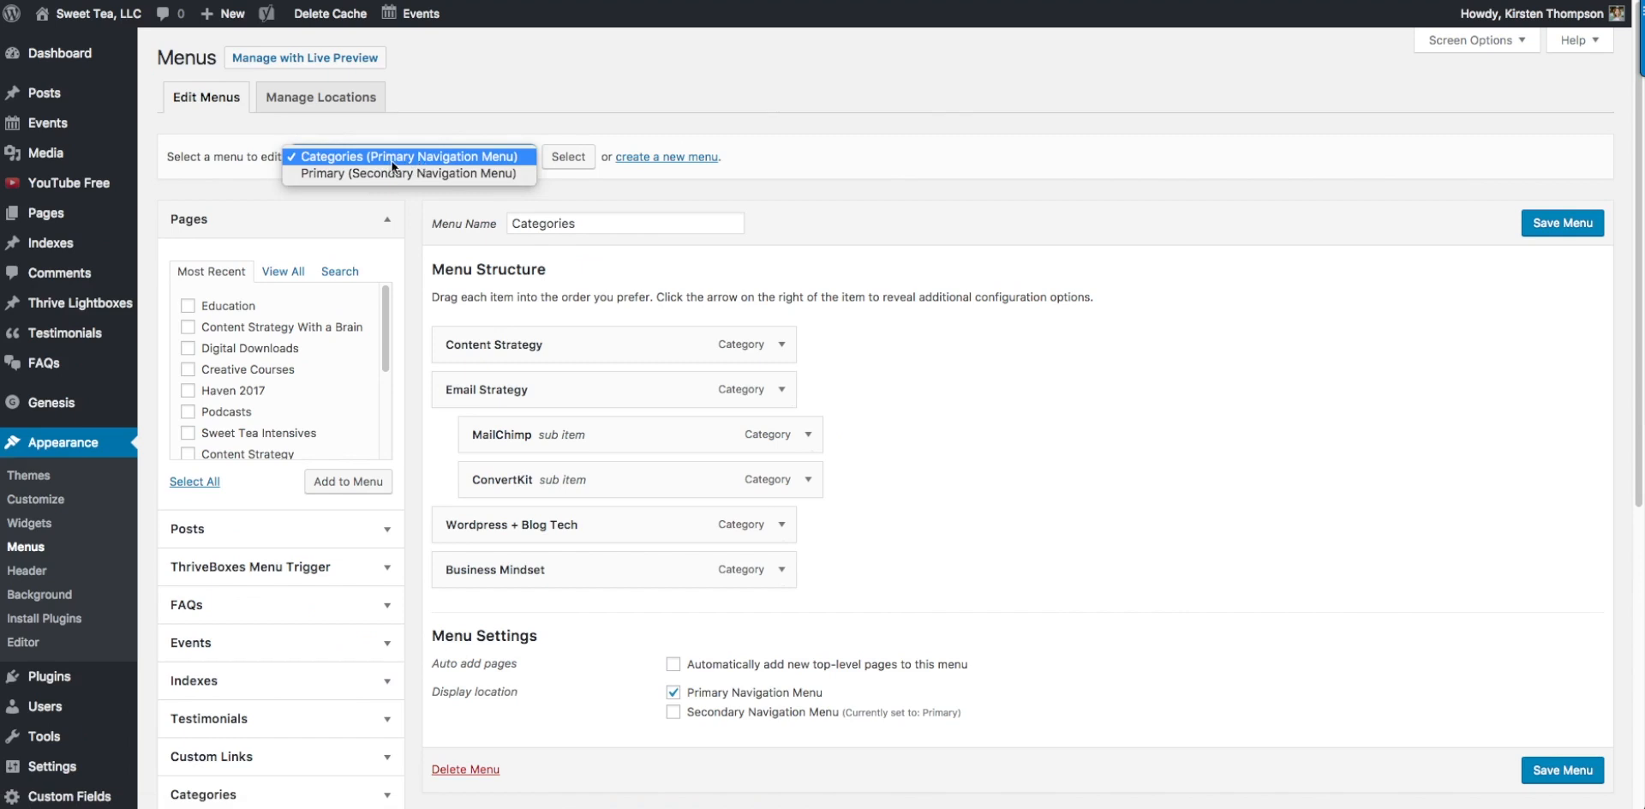
pyautogui.click(401, 286)
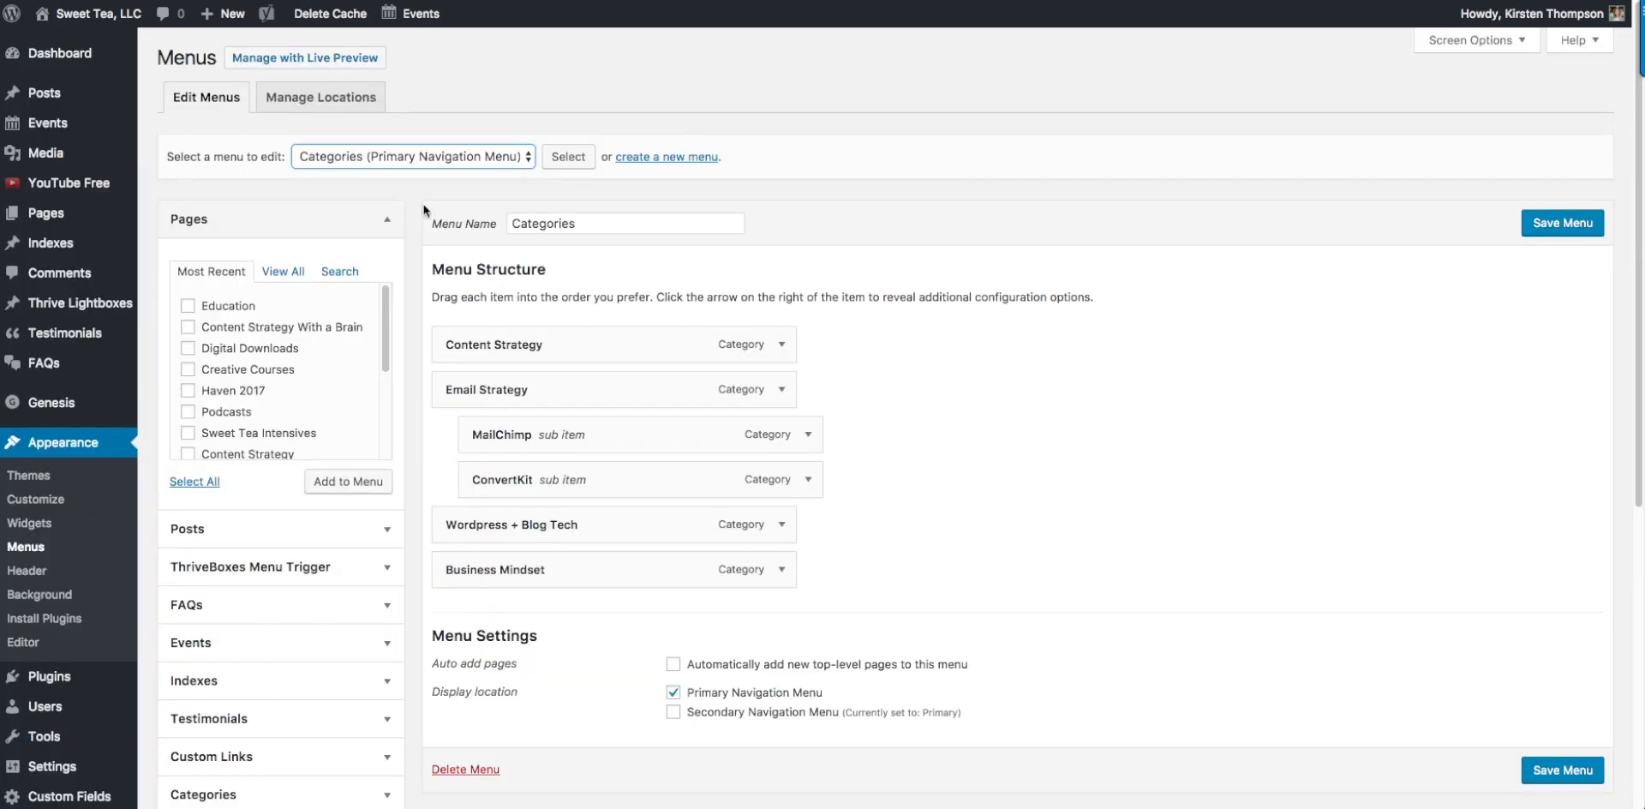
pyautogui.click(370, 163)
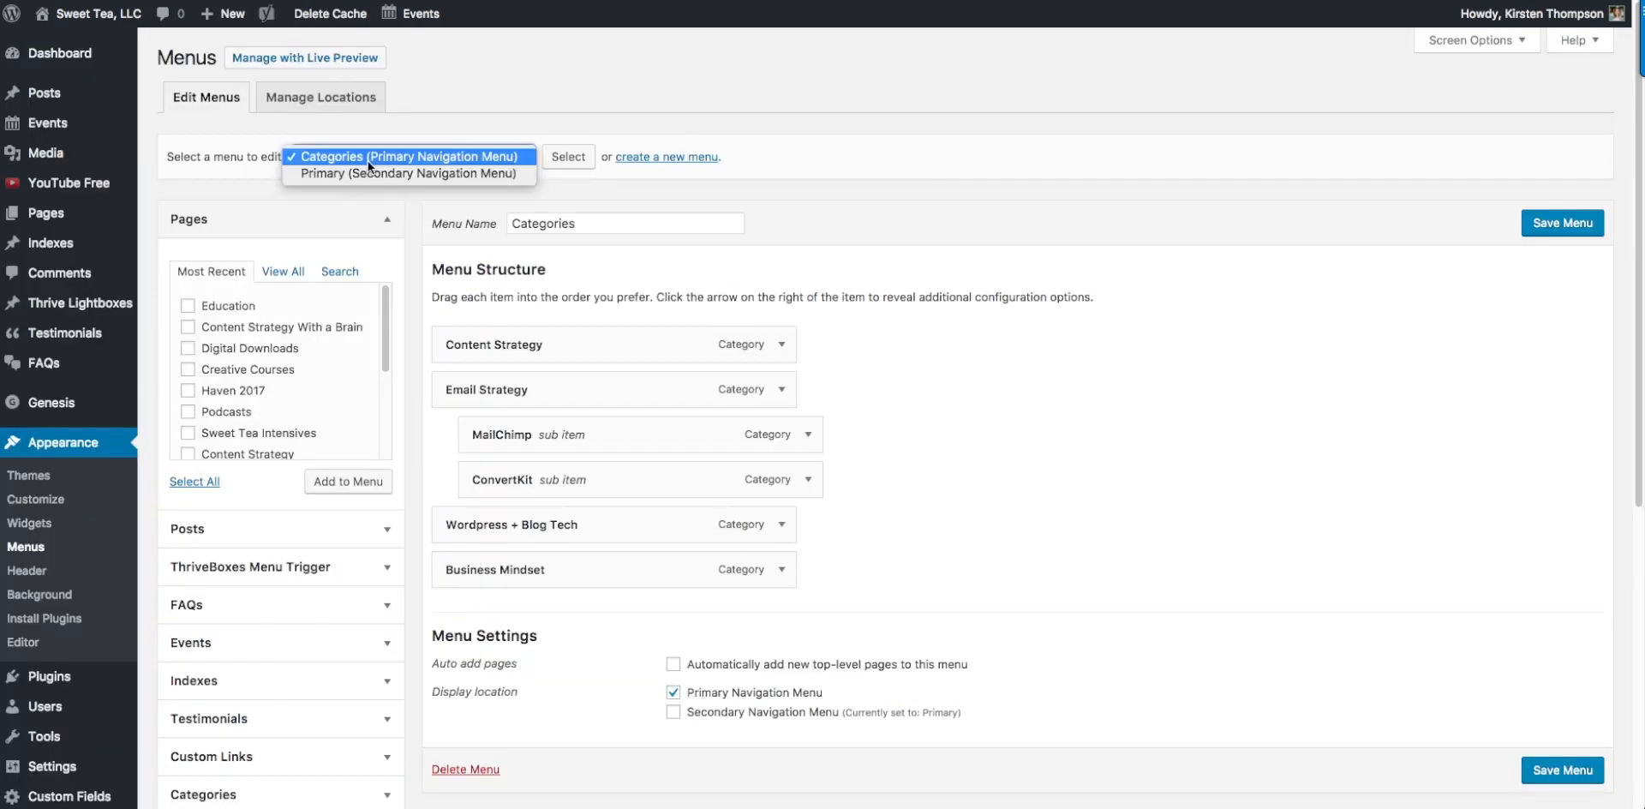
pyautogui.click(368, 172)
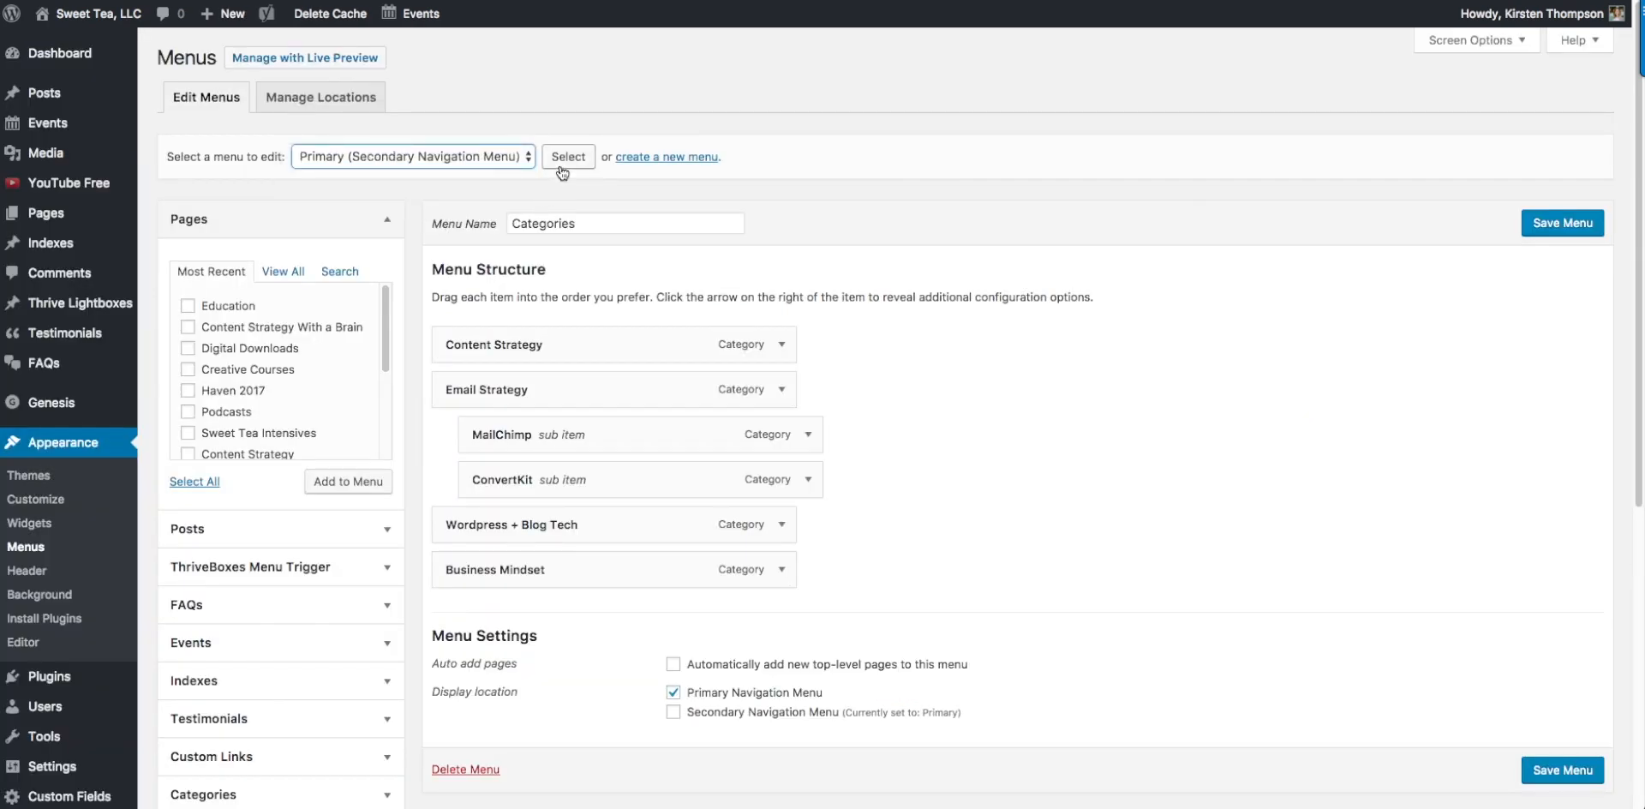
pyautogui.click(561, 170)
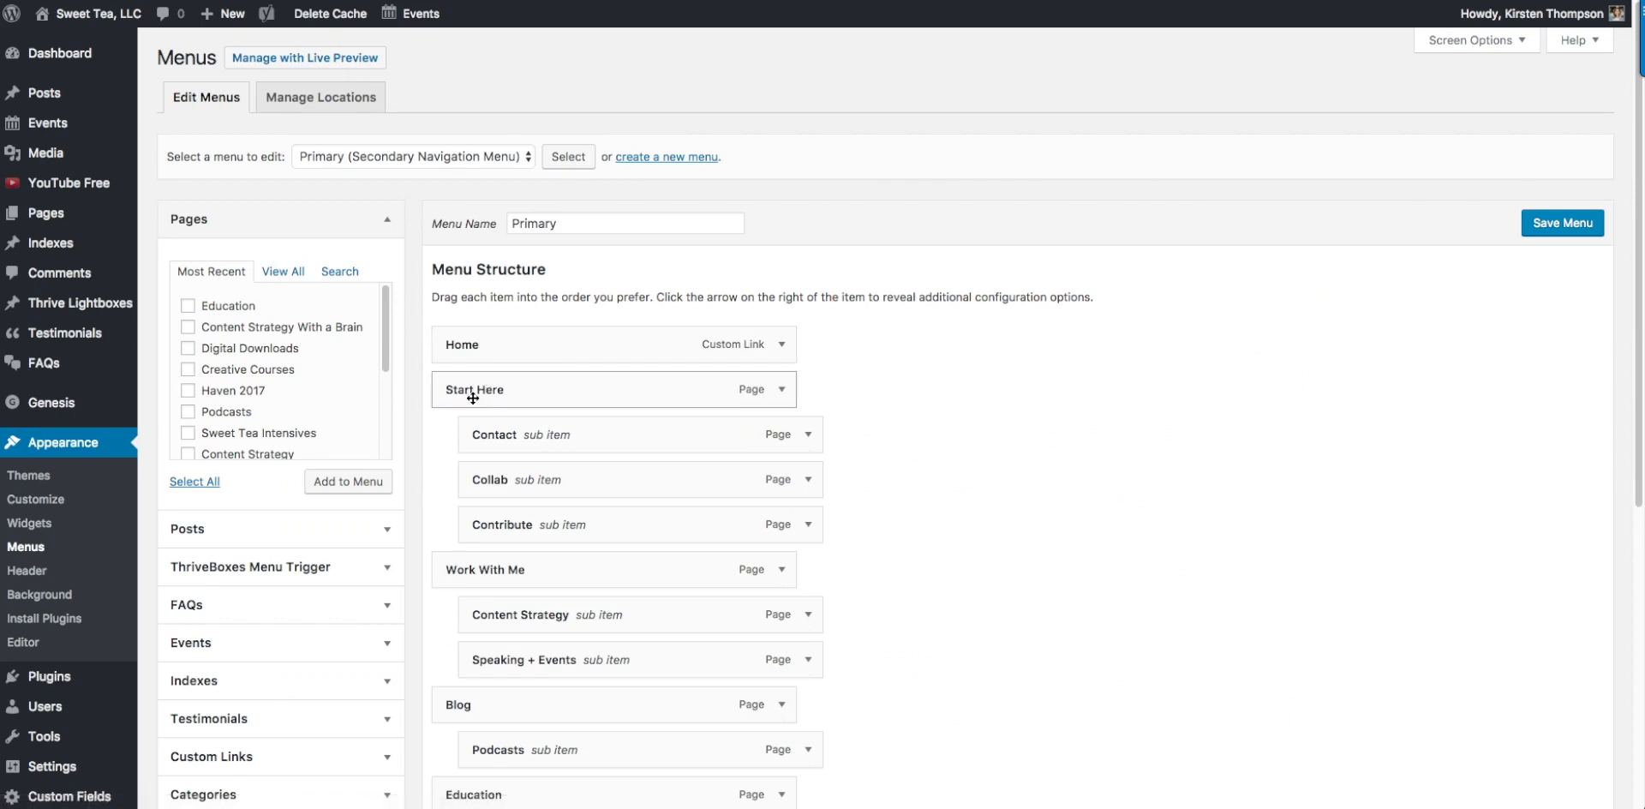
# Step: Examine the Primary menu's items and sub items, comparing them with the Education dropdown on the live site
pyautogui.scroll(-3, 408, 531)
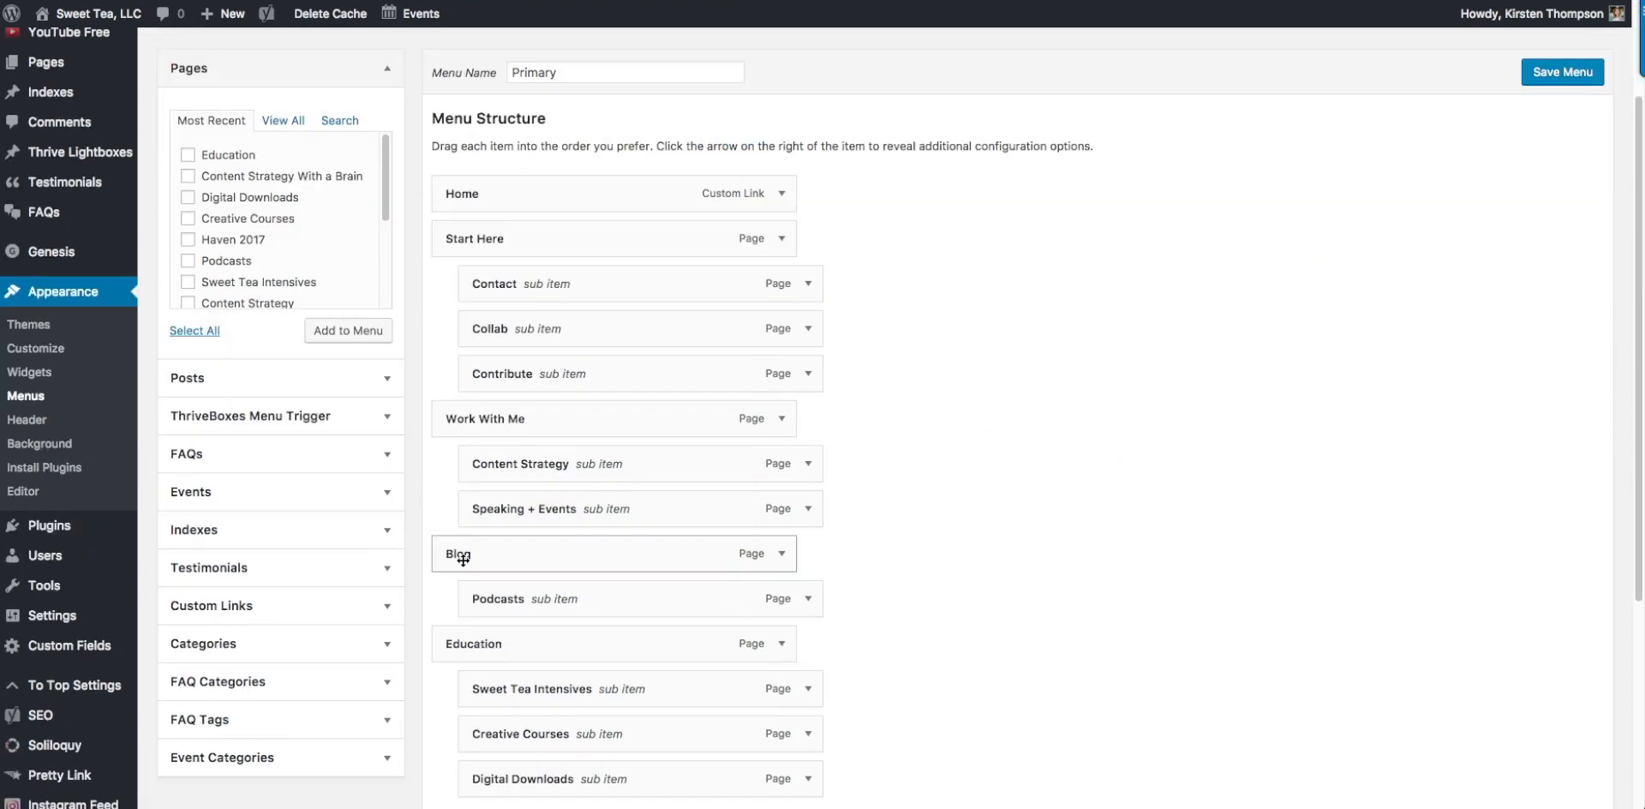
pyautogui.scroll(-5, 425, 546)
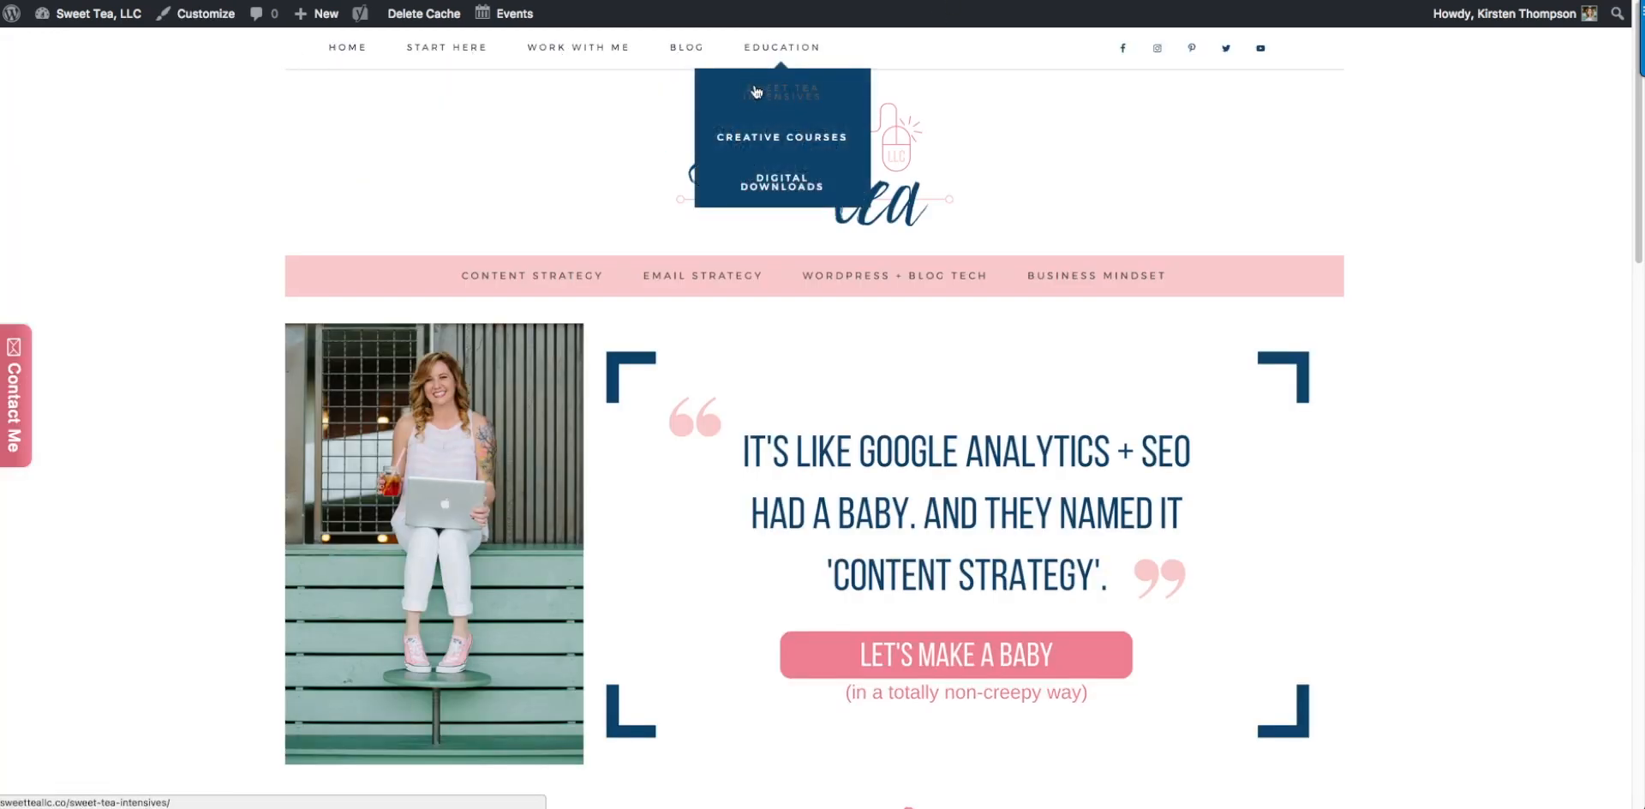
pyautogui.moveTo(681, 65)
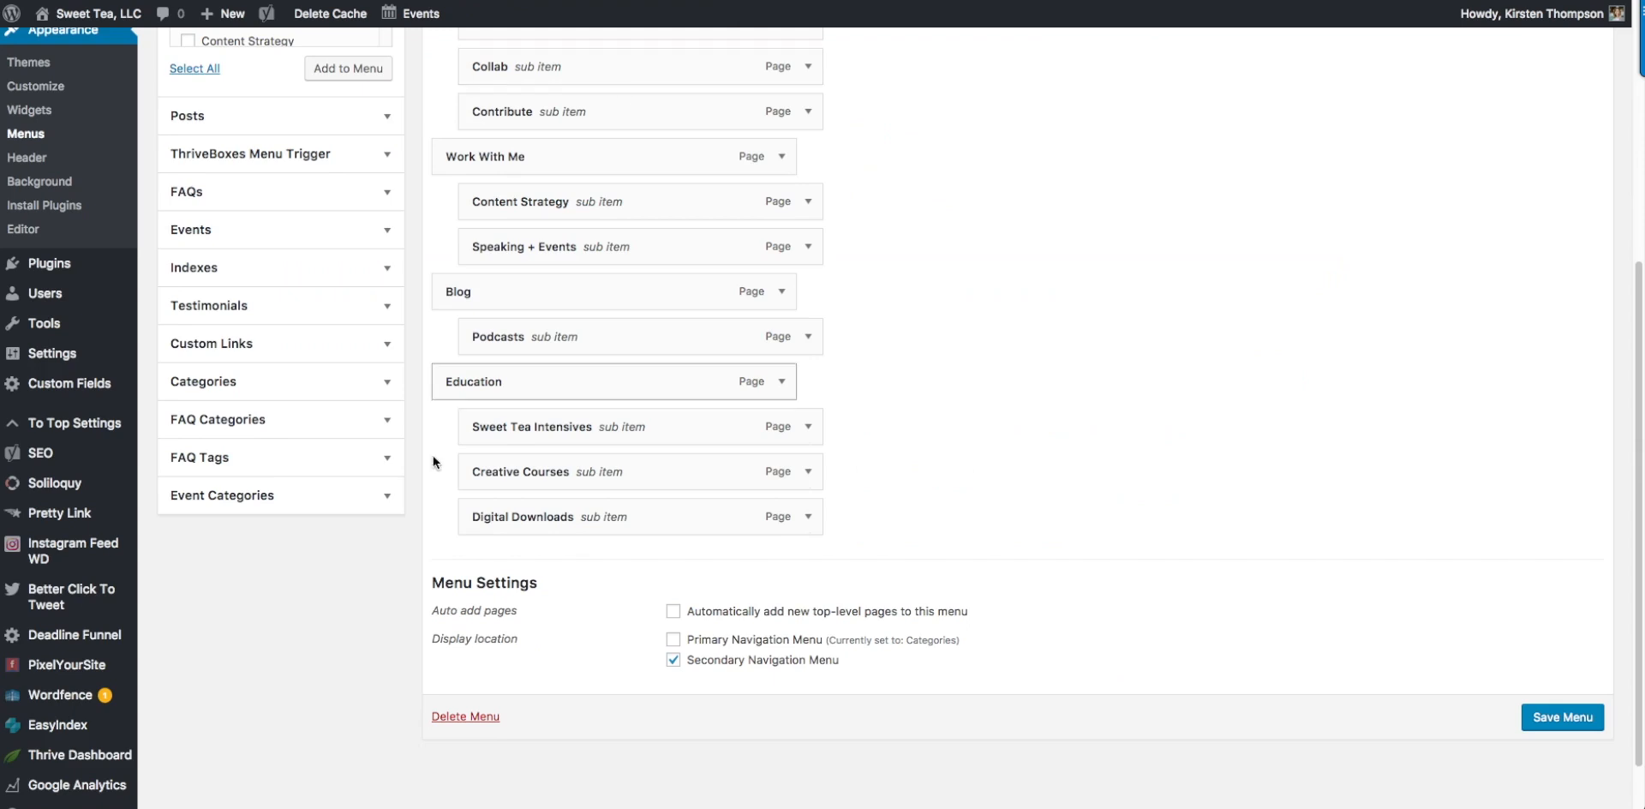
pyautogui.scroll(15, 434, 456)
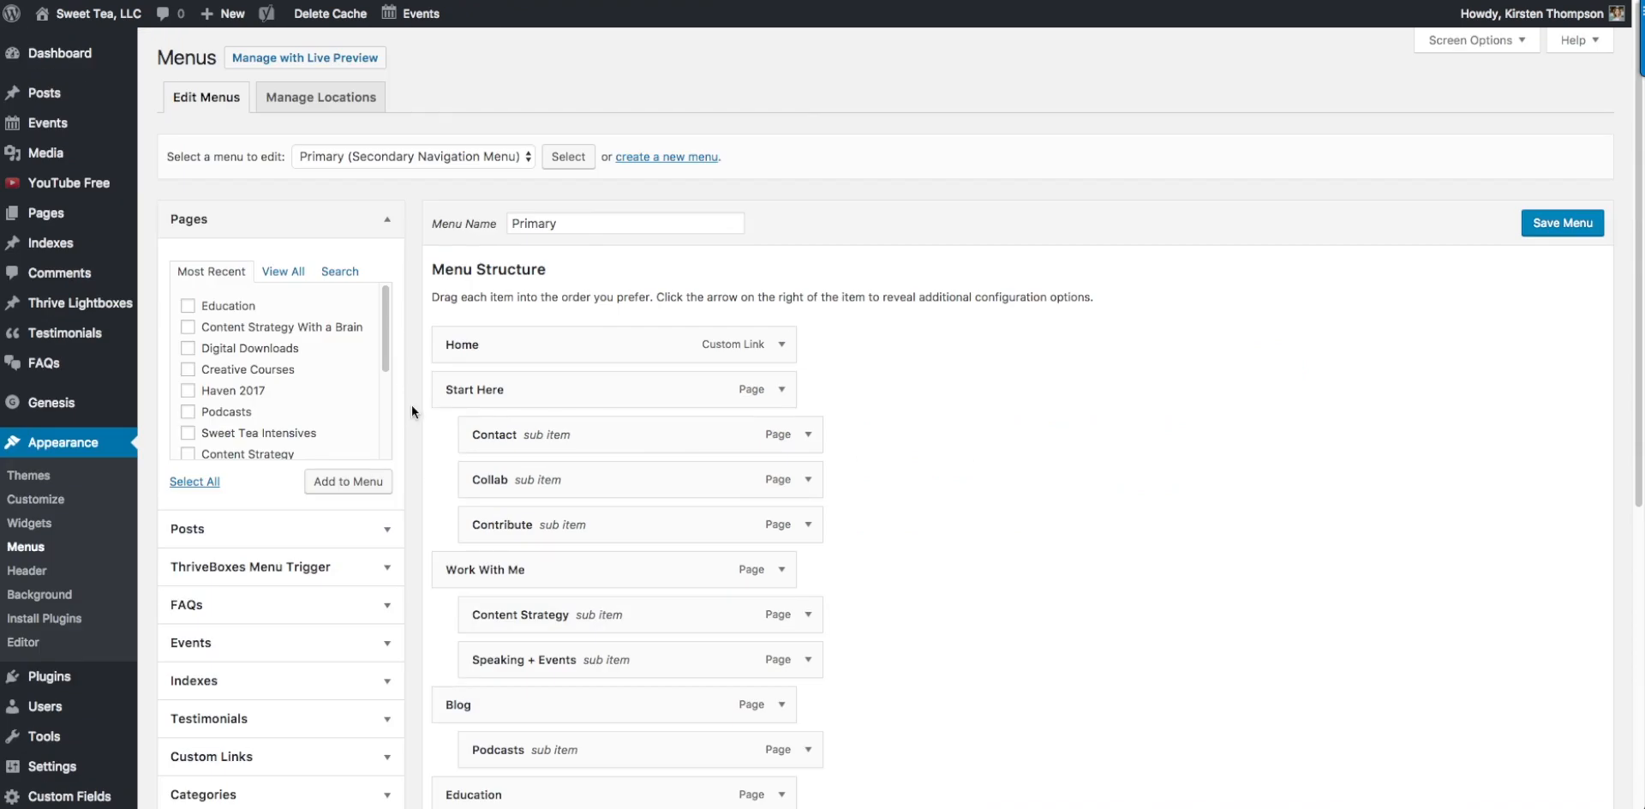
pyautogui.scroll(-2, 403, 420)
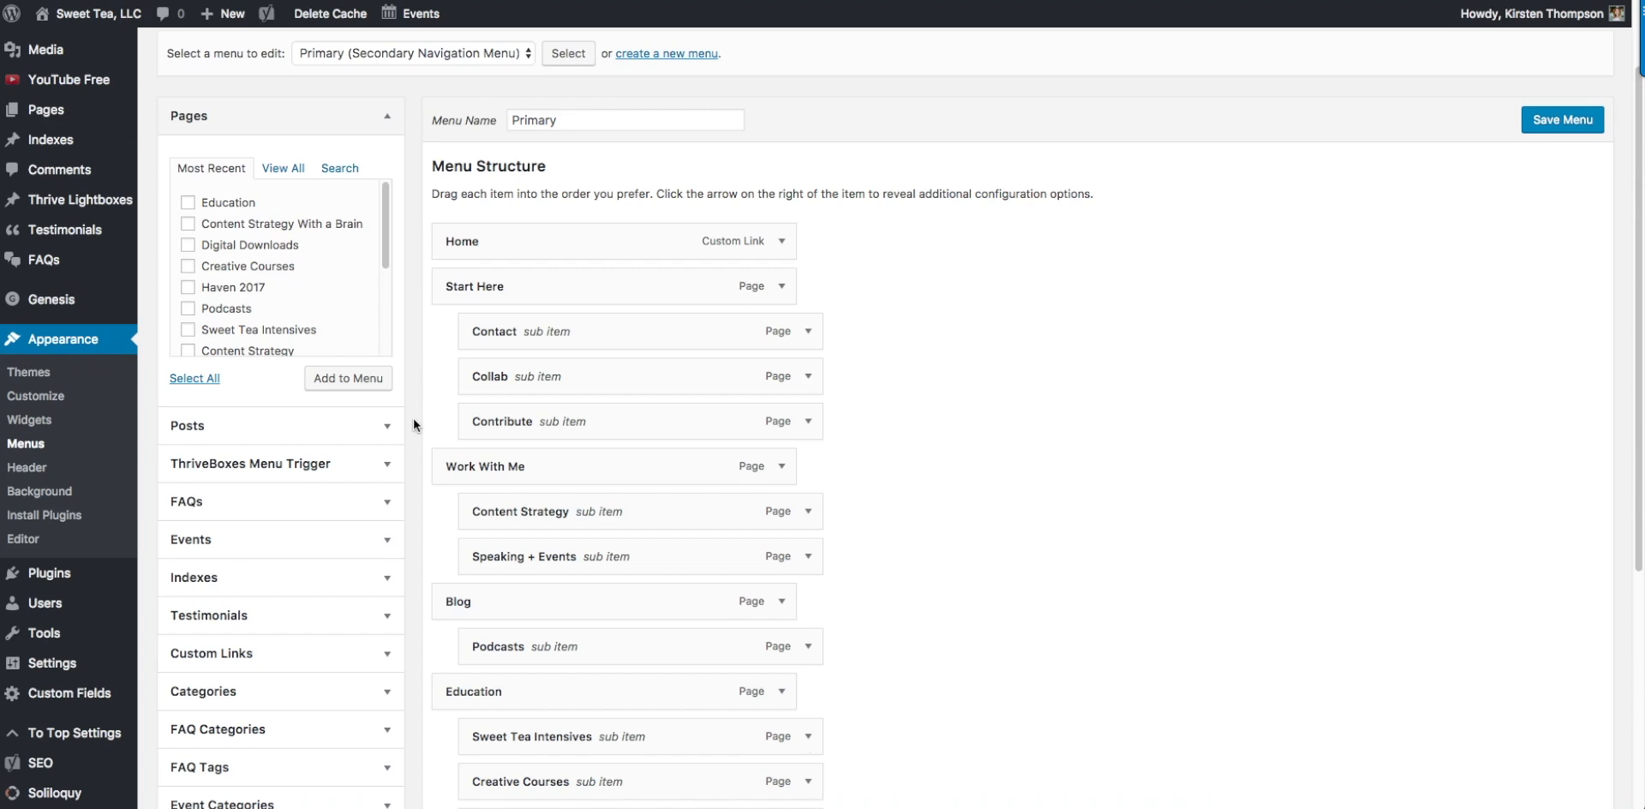
pyautogui.scroll(1, 414, 424)
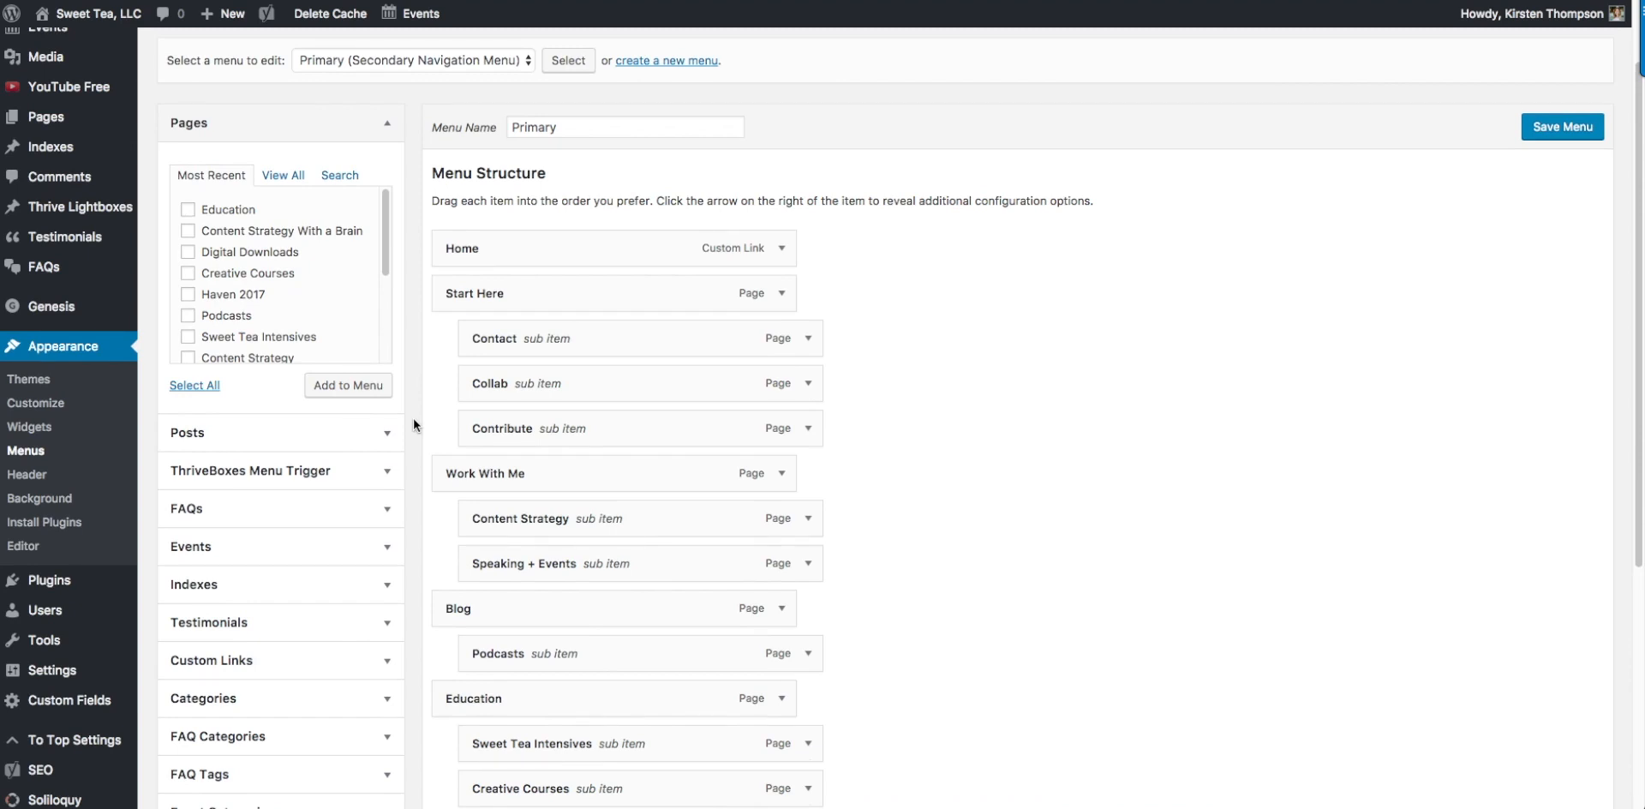
pyautogui.scroll(-1, 901, 319)
pyautogui.scroll(-4, 902, 312)
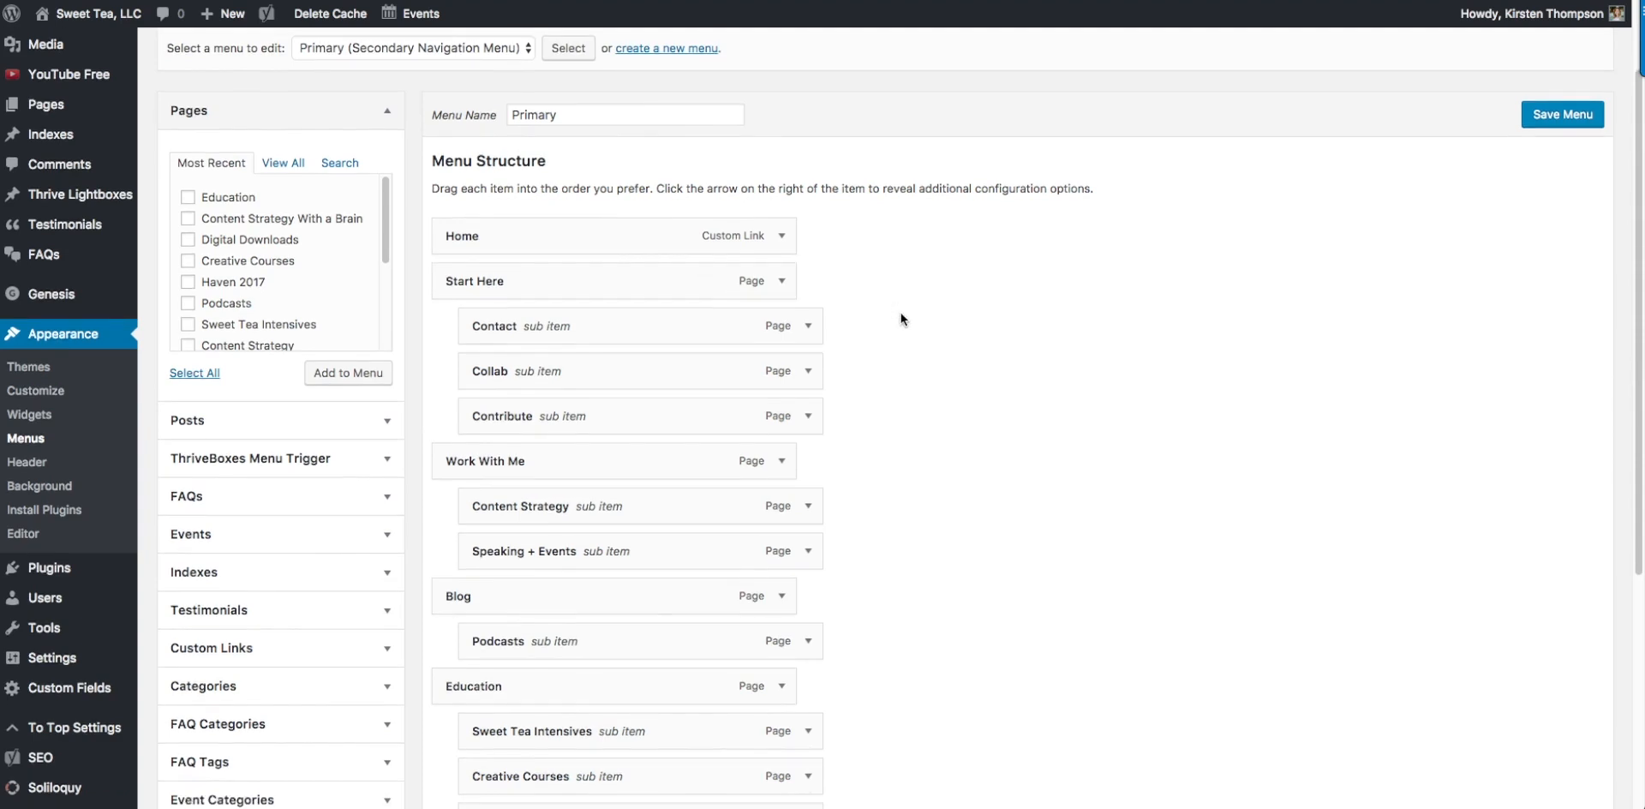
pyautogui.scroll(3, 926, 383)
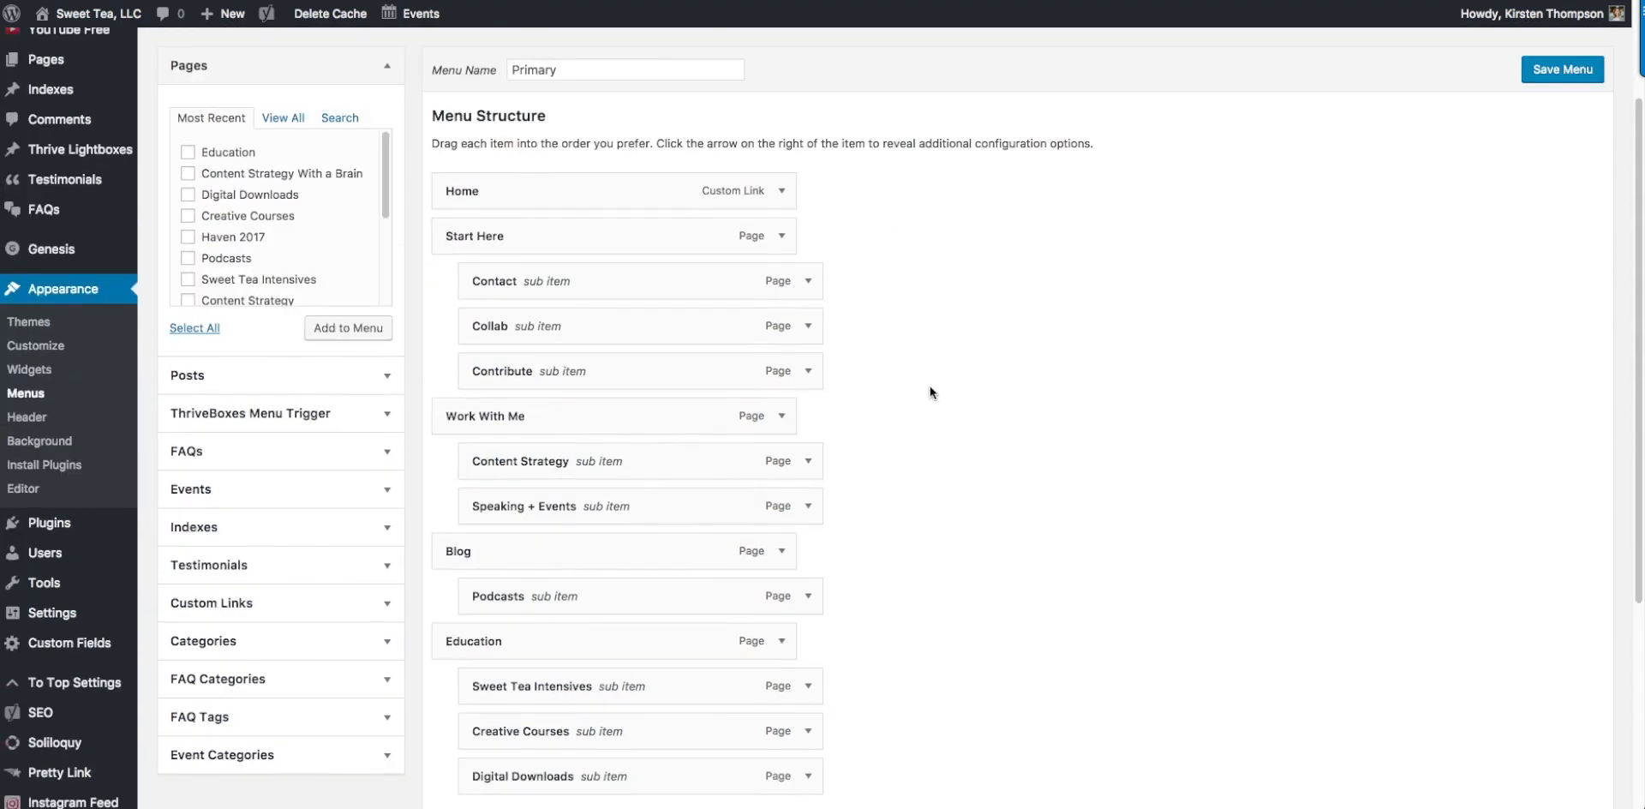
pyautogui.scroll(1, 697, 250)
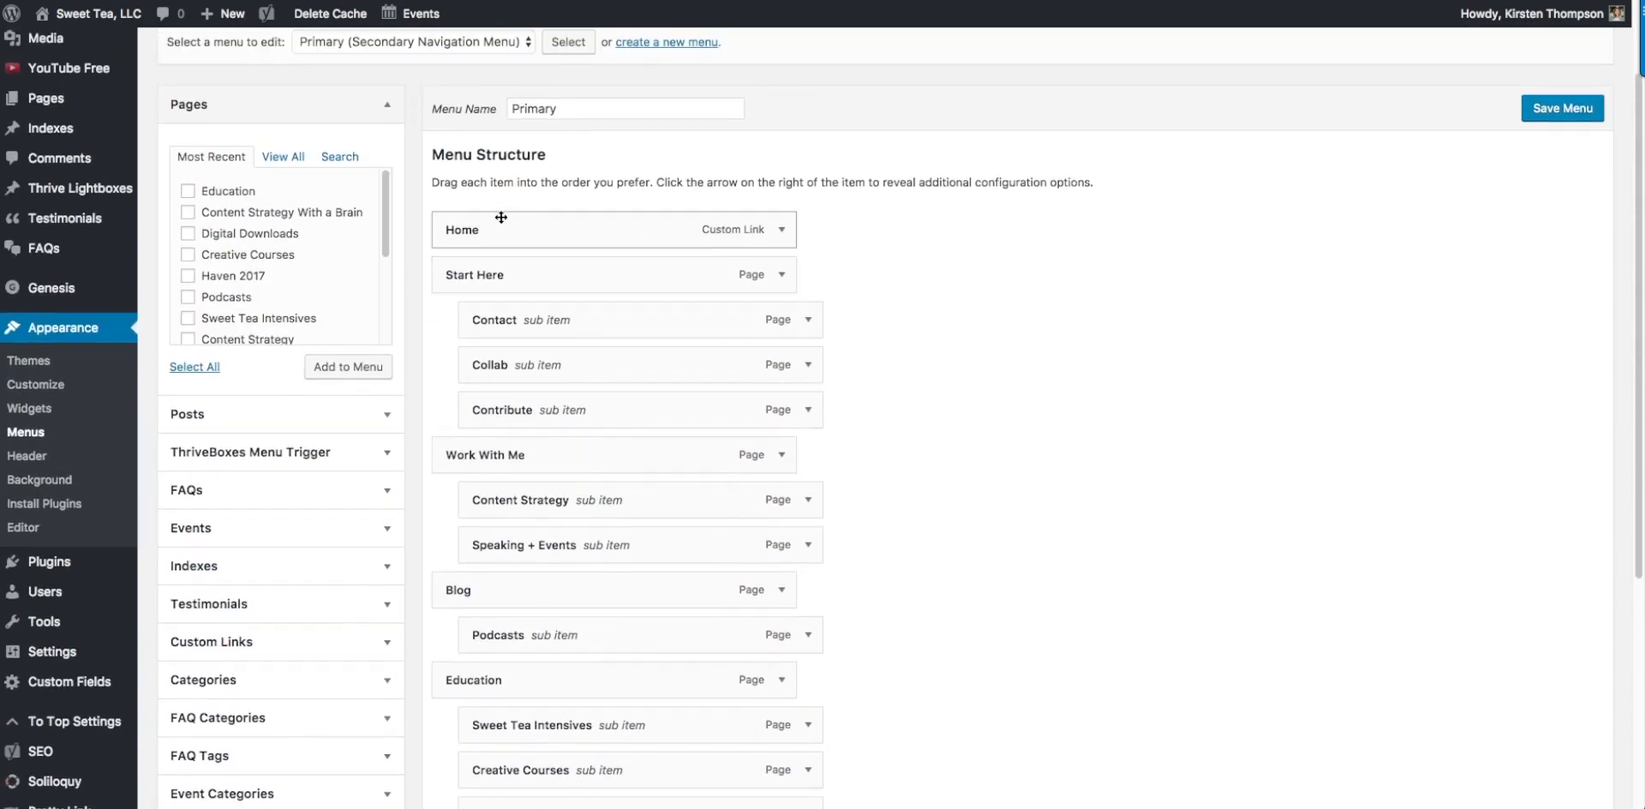
# Step: Load the Categories (Primary Navigation Menu) menu for editing
pyautogui.click(491, 44)
pyautogui.click(505, 23)
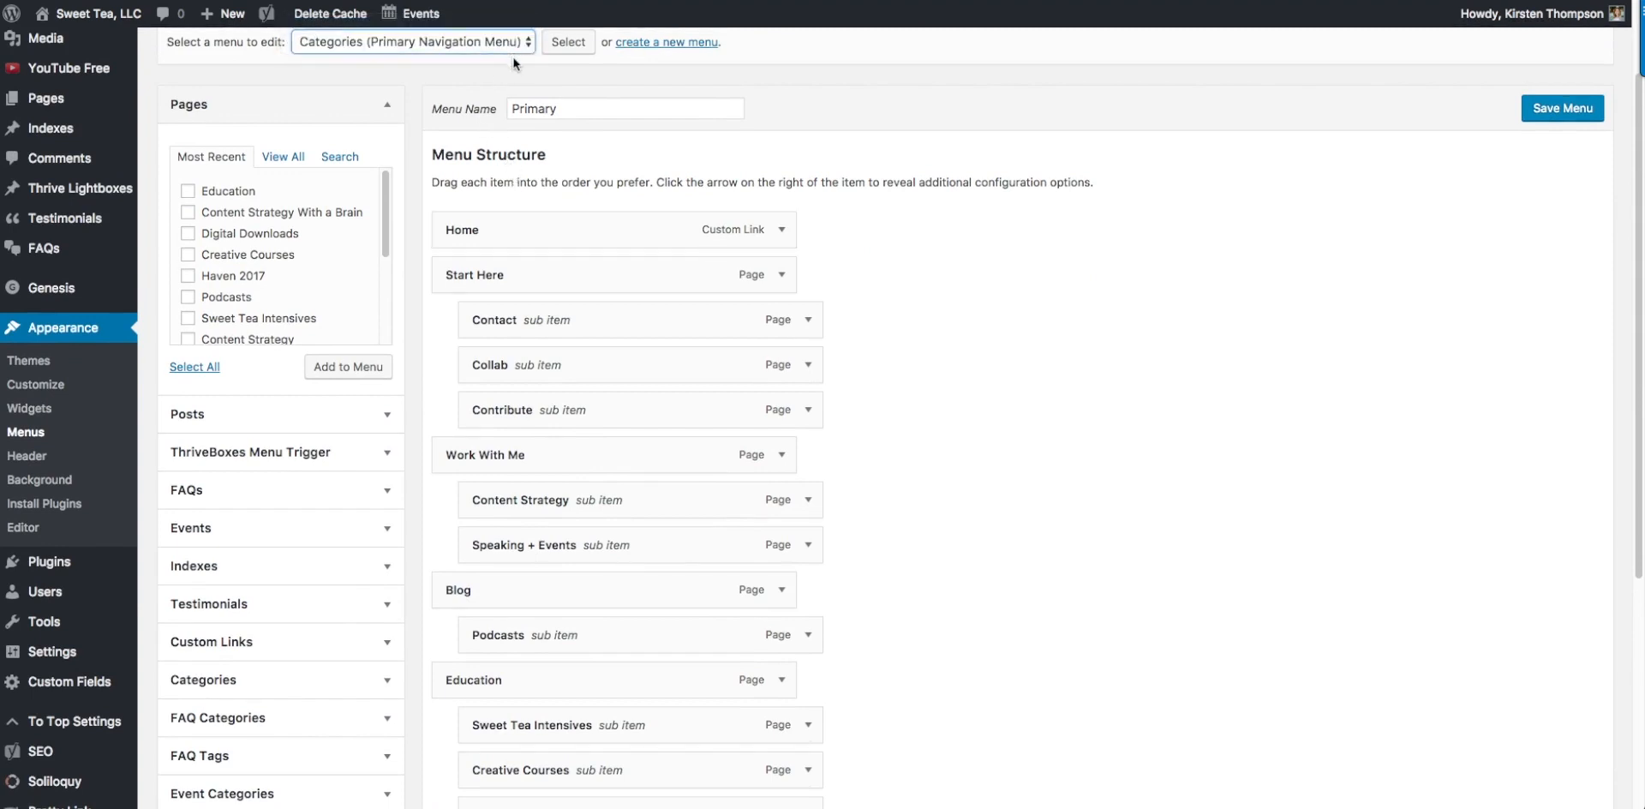
pyautogui.click(560, 48)
# Step: Add the Business Mindset and Content Strategy categories to the menu, nesting the new Content Strategy item under the new Business Mindset item
pyautogui.scroll(-1, 413, 296)
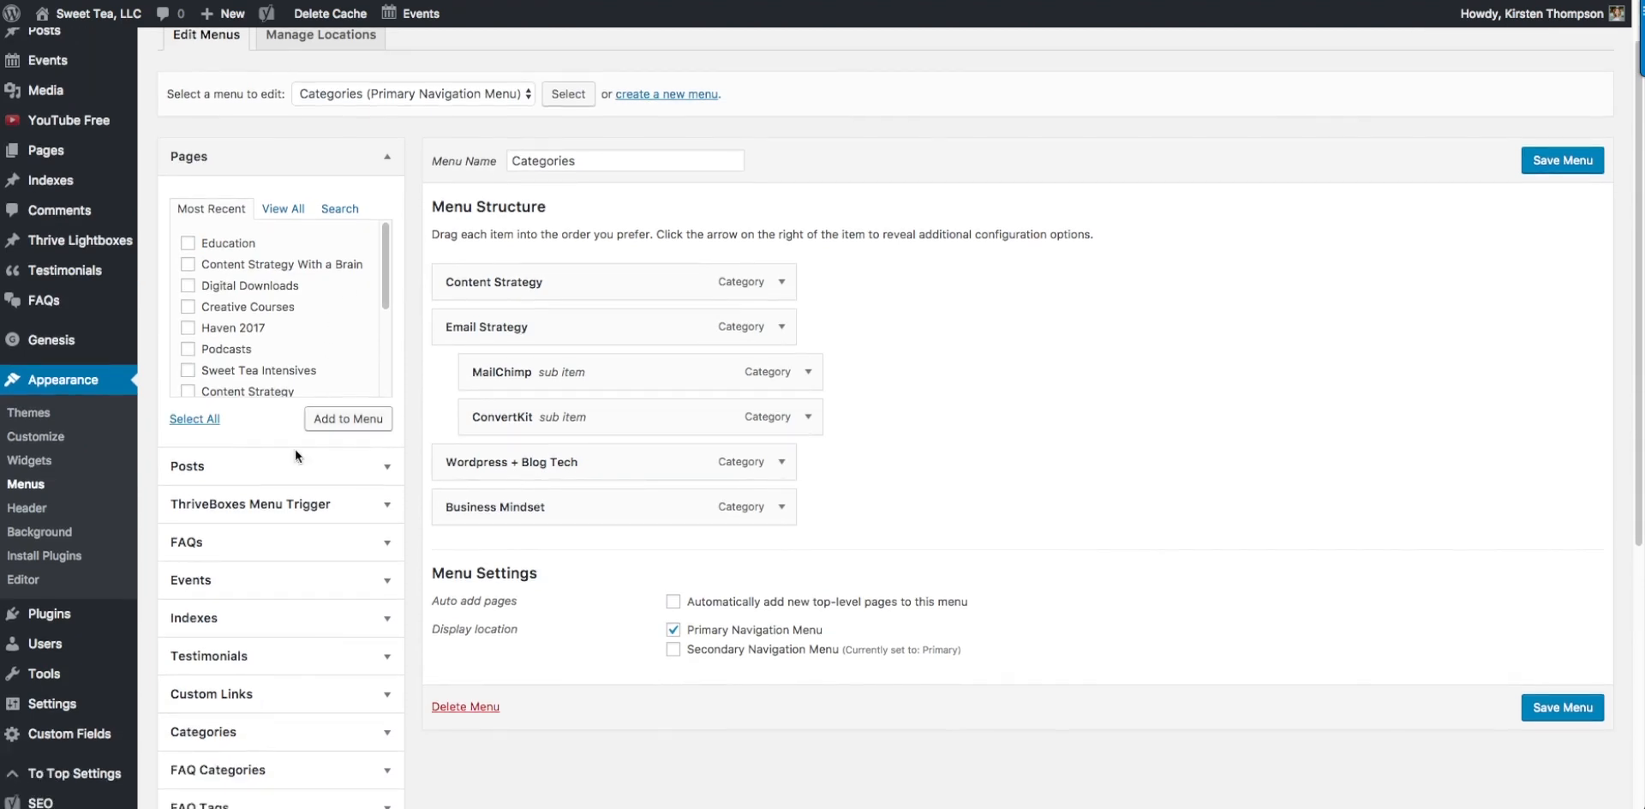
pyautogui.scroll(-2, 255, 531)
pyautogui.scroll(-1, 255, 532)
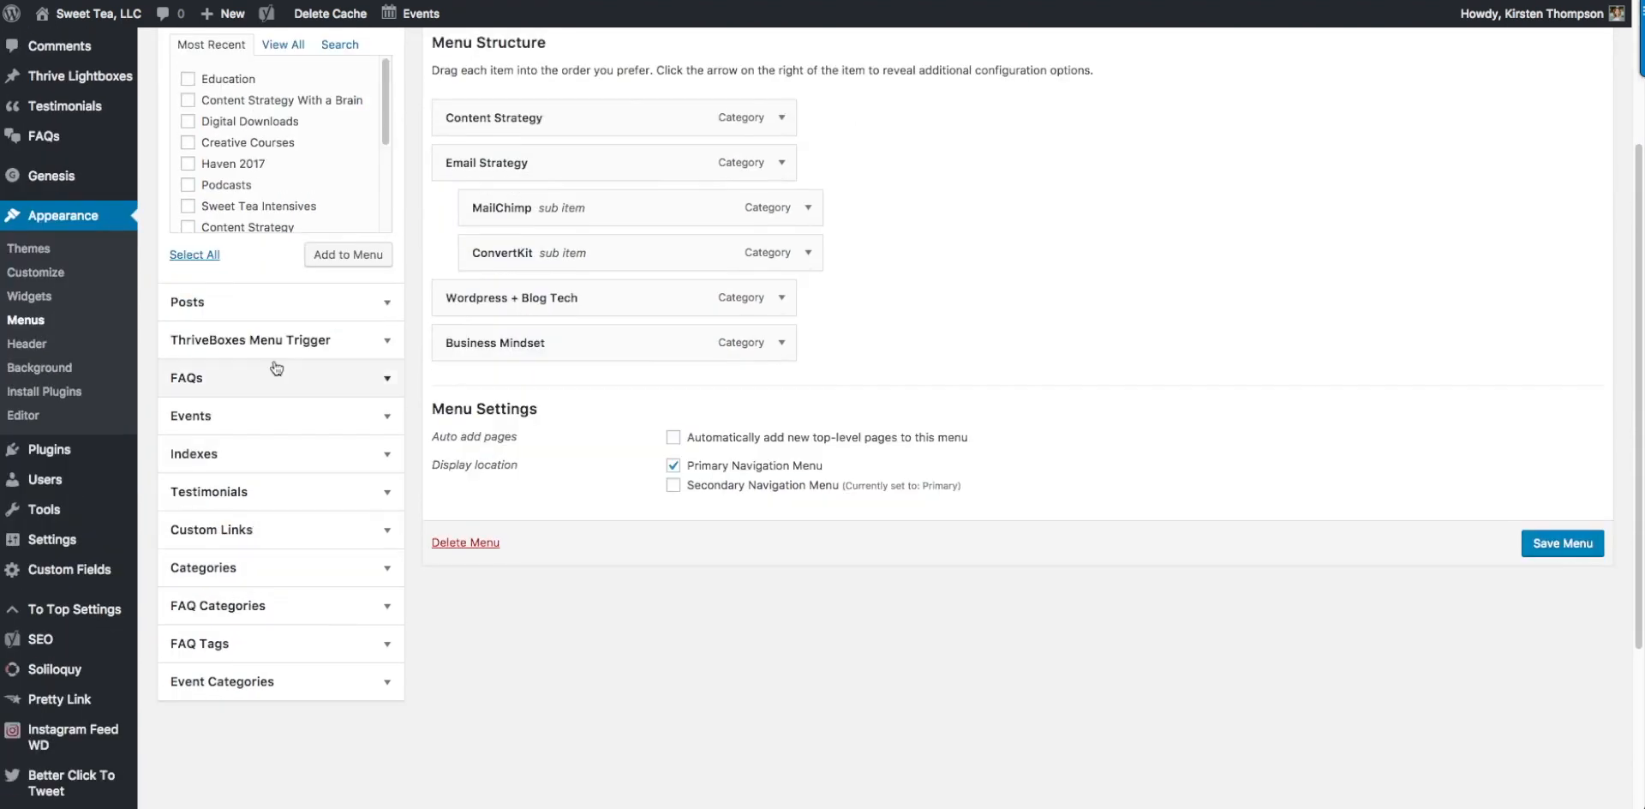
pyautogui.click(388, 571)
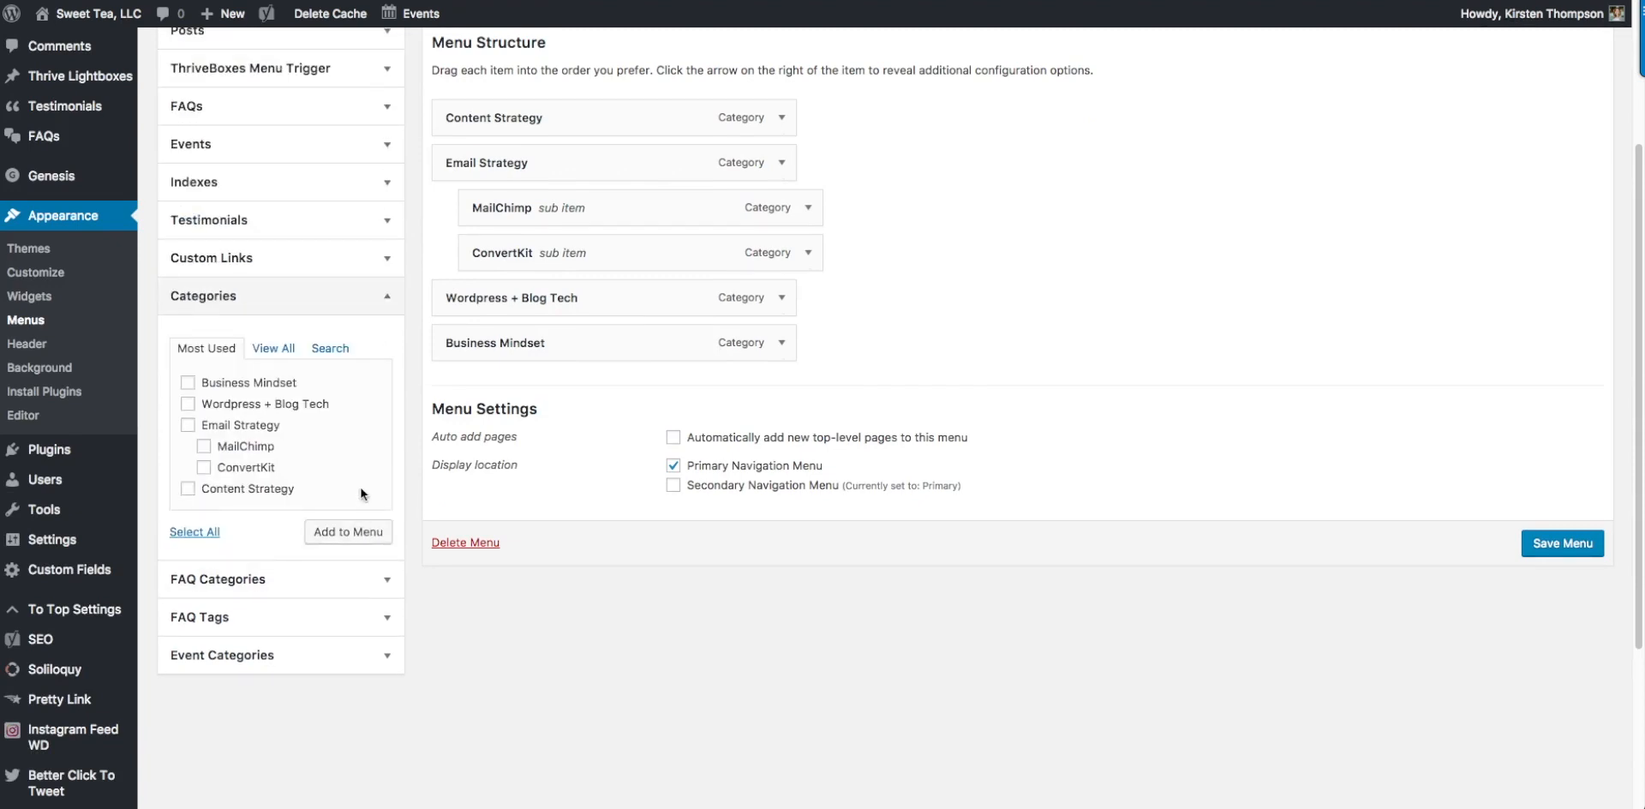
pyautogui.click(274, 348)
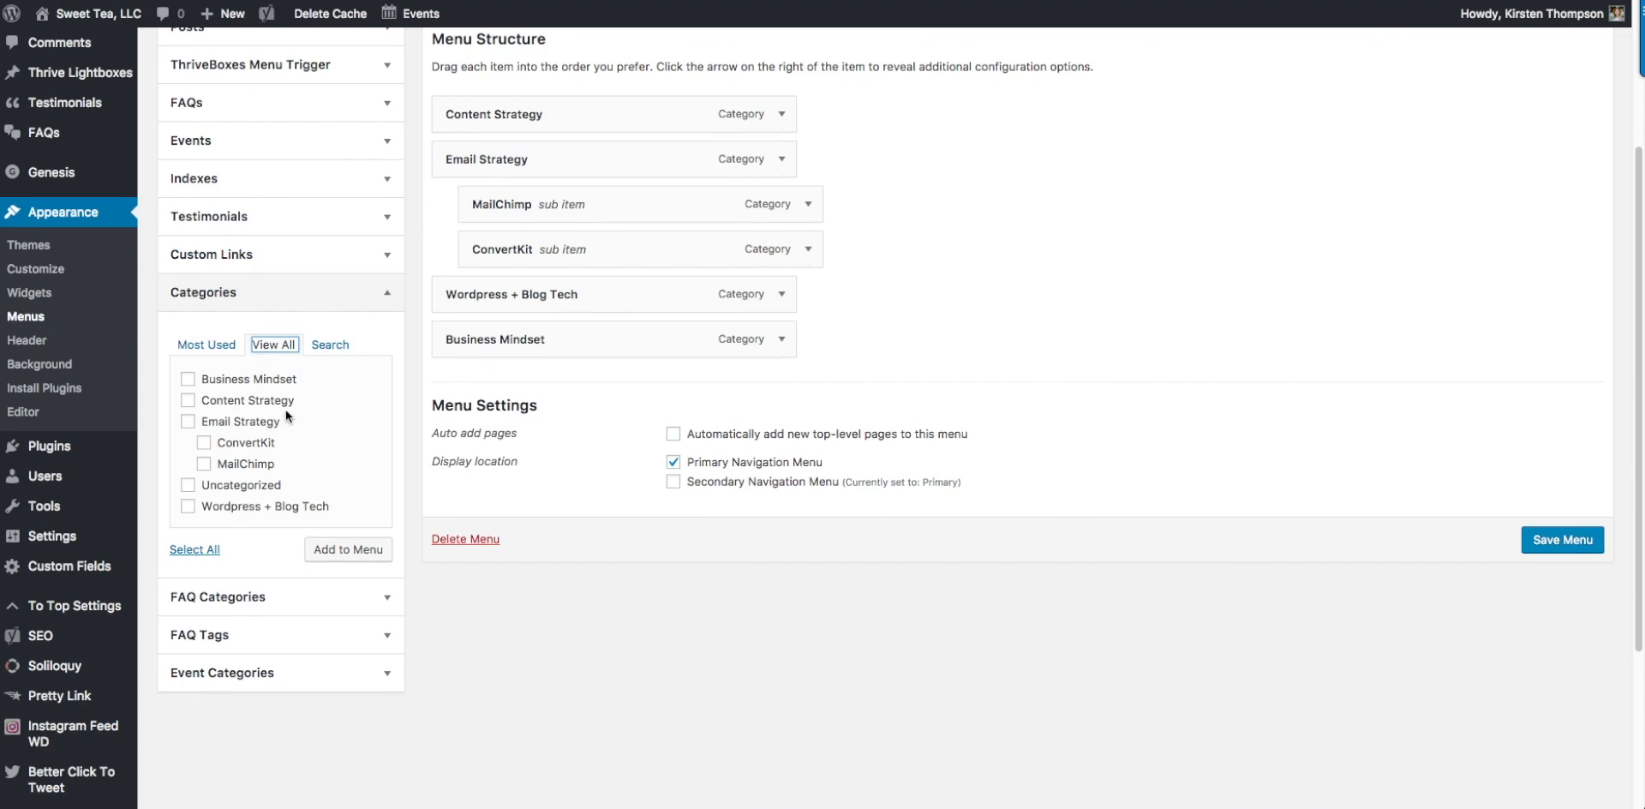
pyautogui.click(203, 553)
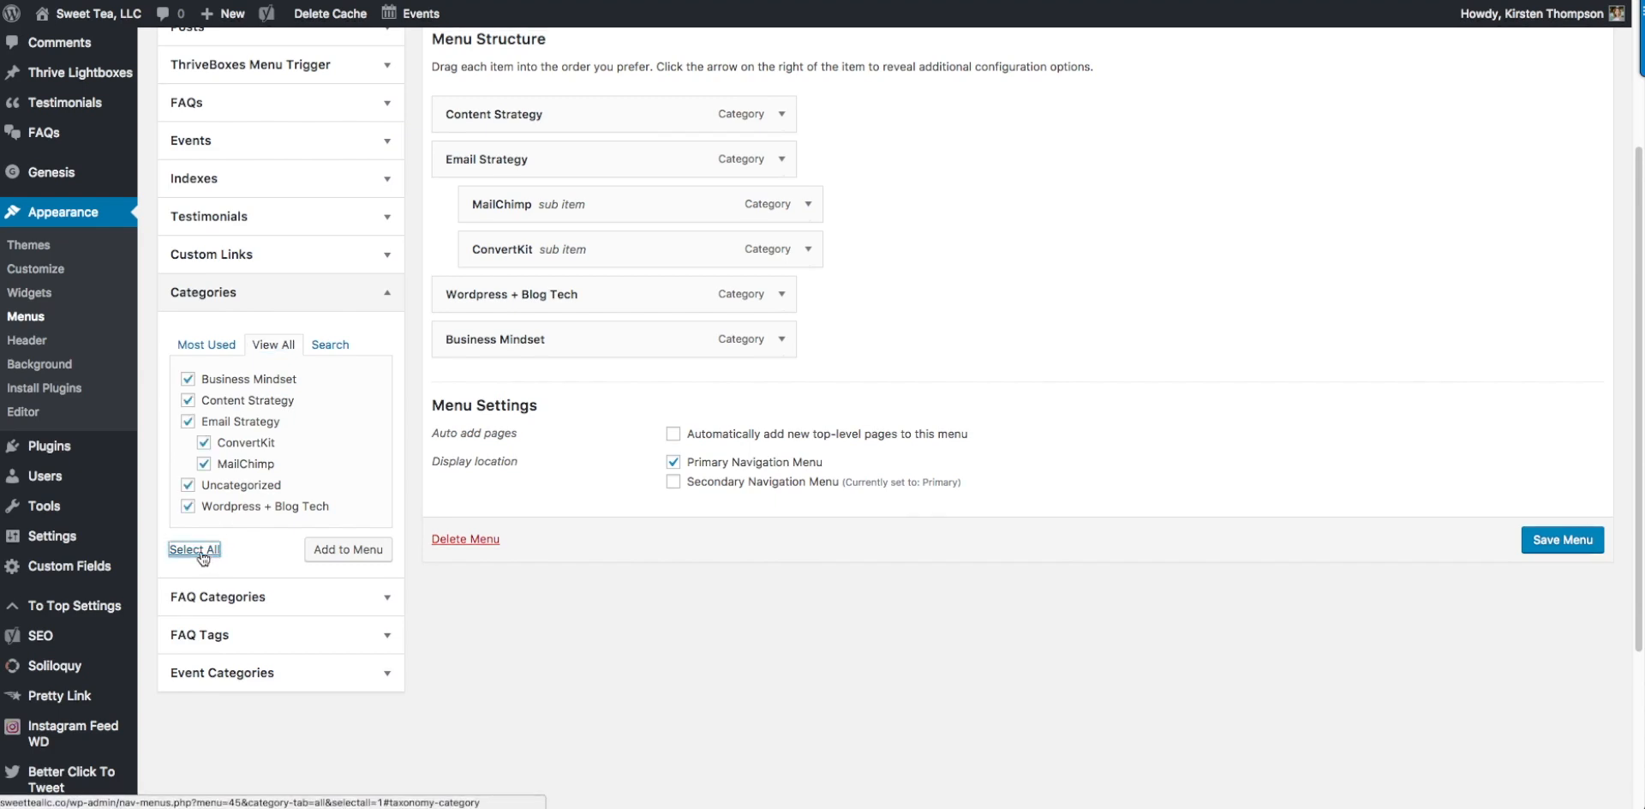
pyautogui.click(201, 553)
pyautogui.click(187, 379)
pyautogui.click(188, 400)
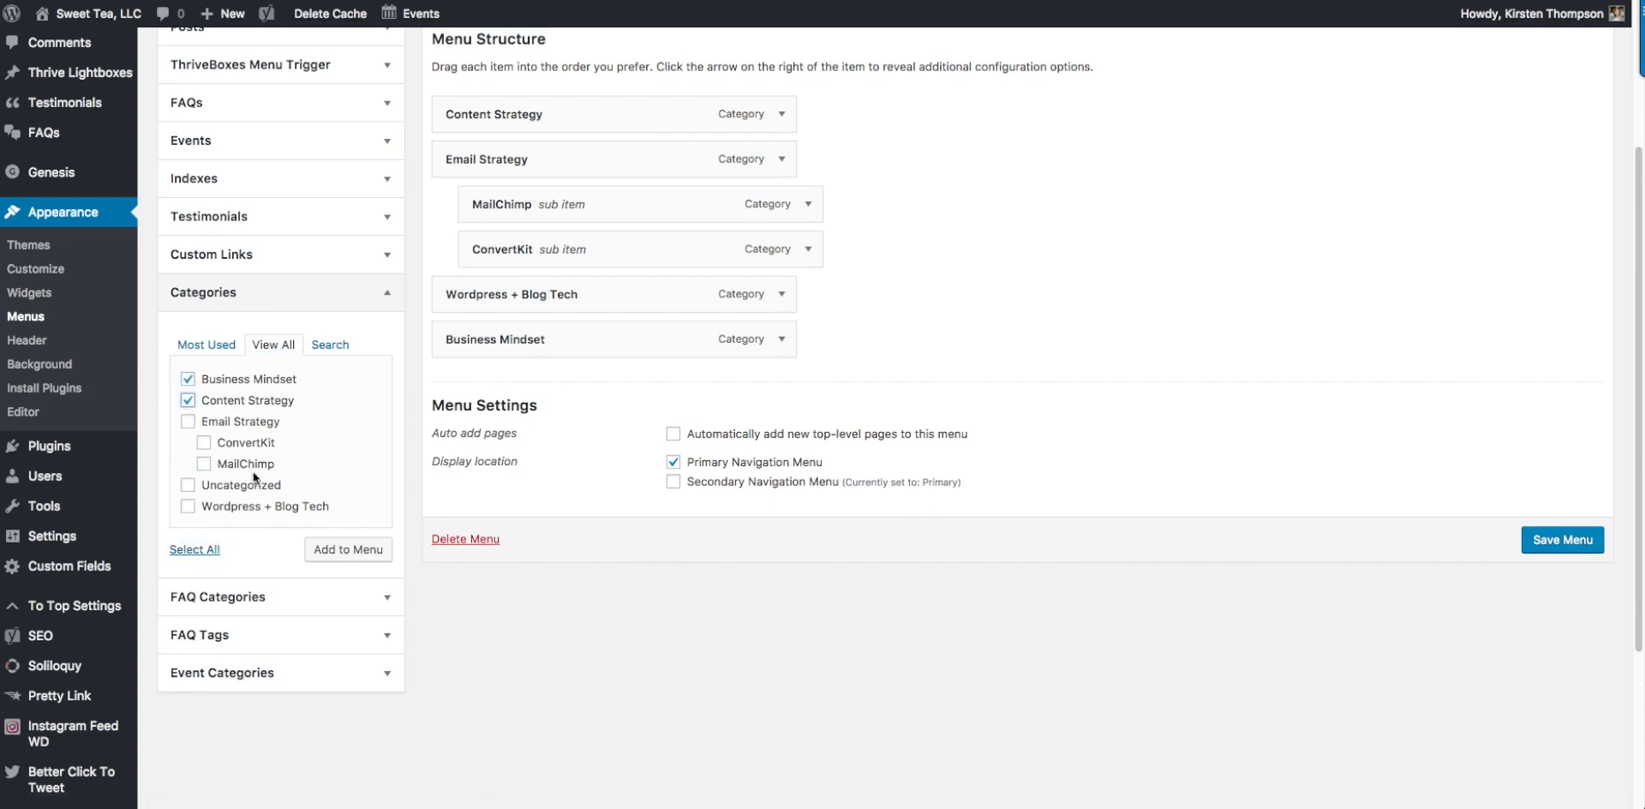
pyautogui.click(346, 553)
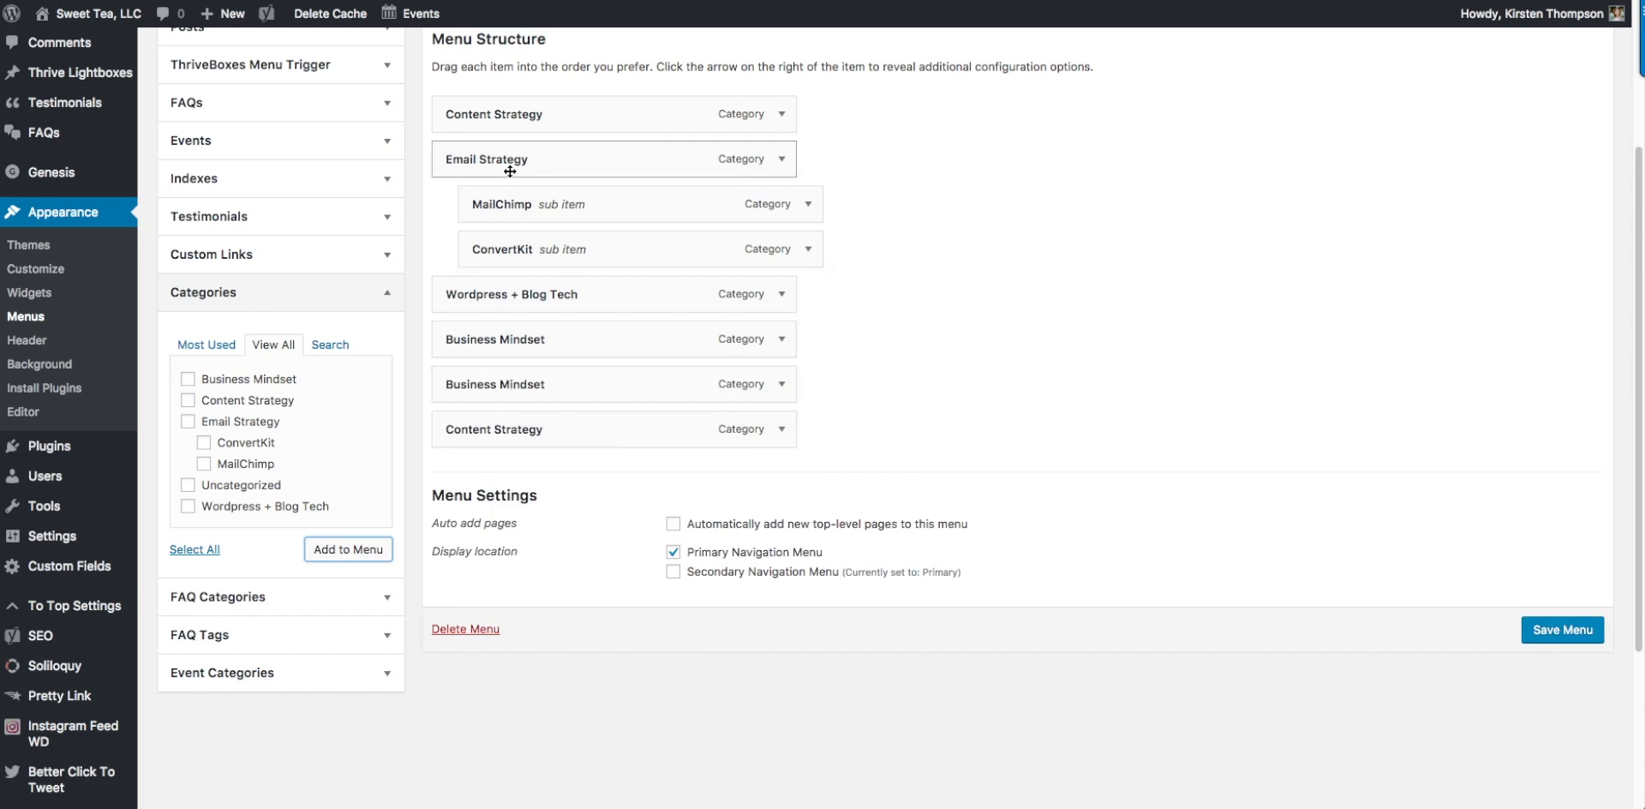
pyautogui.moveTo(493, 430); pyautogui.dragTo(525, 434)
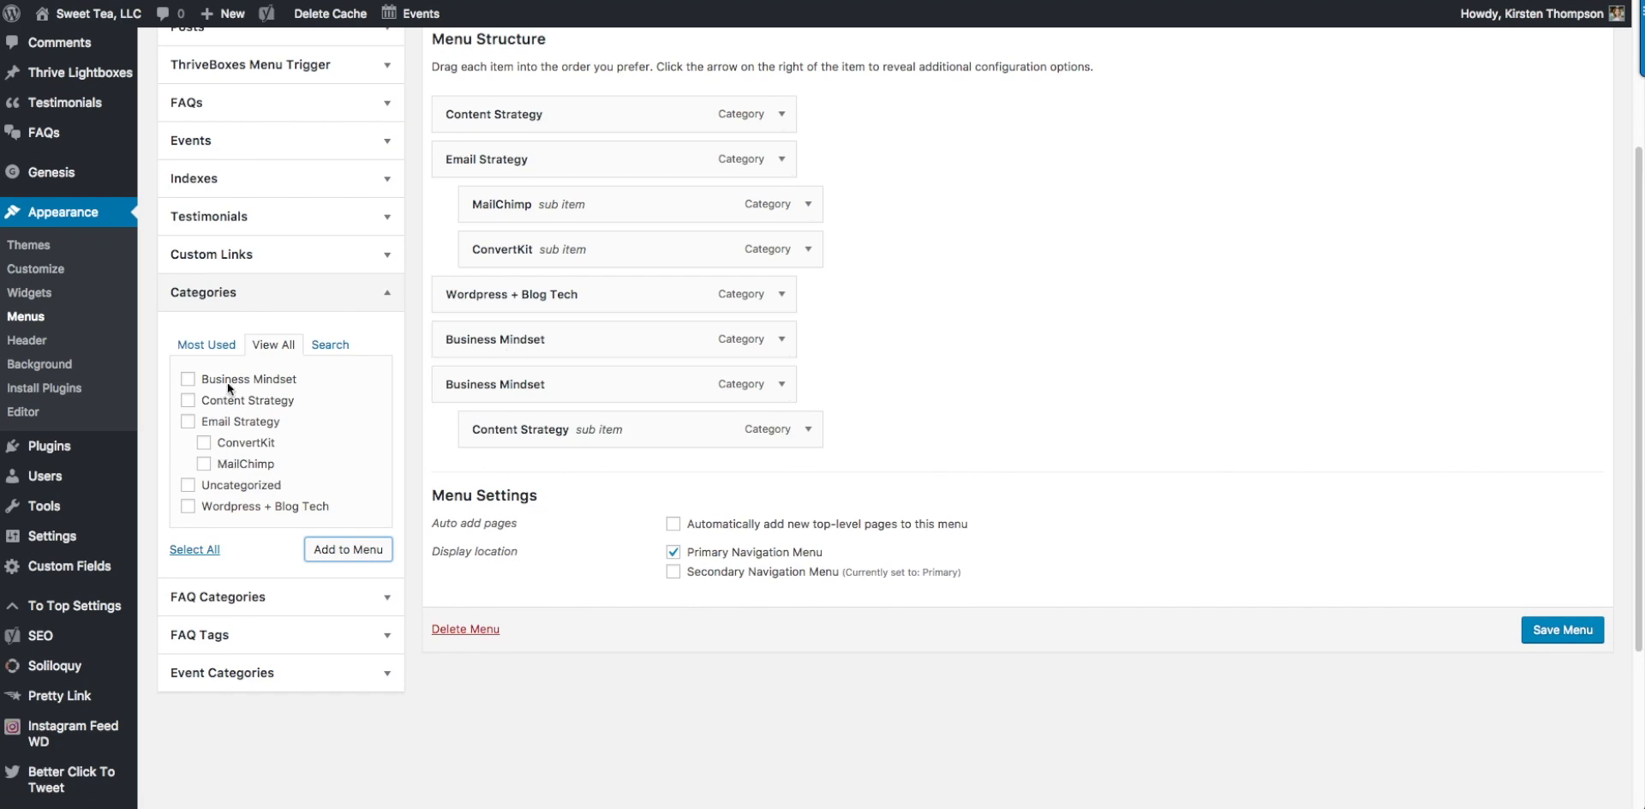
# Step: Add the Content Strategy With a Brain page to the menu and nest it beneath the Content Strategy sub item
pyautogui.scroll(2, 265, 330)
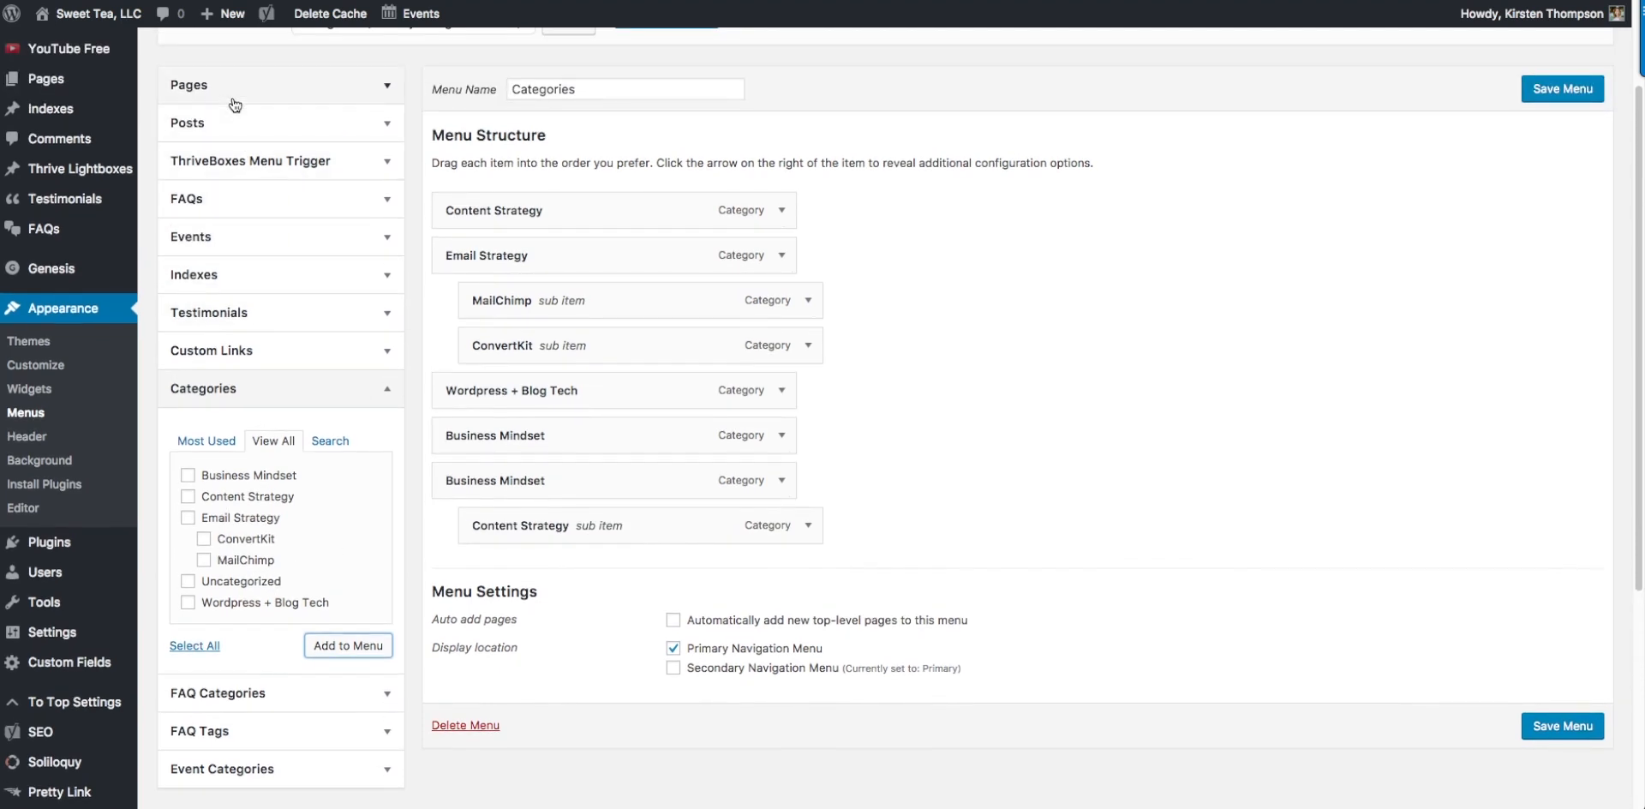
pyautogui.click(235, 103)
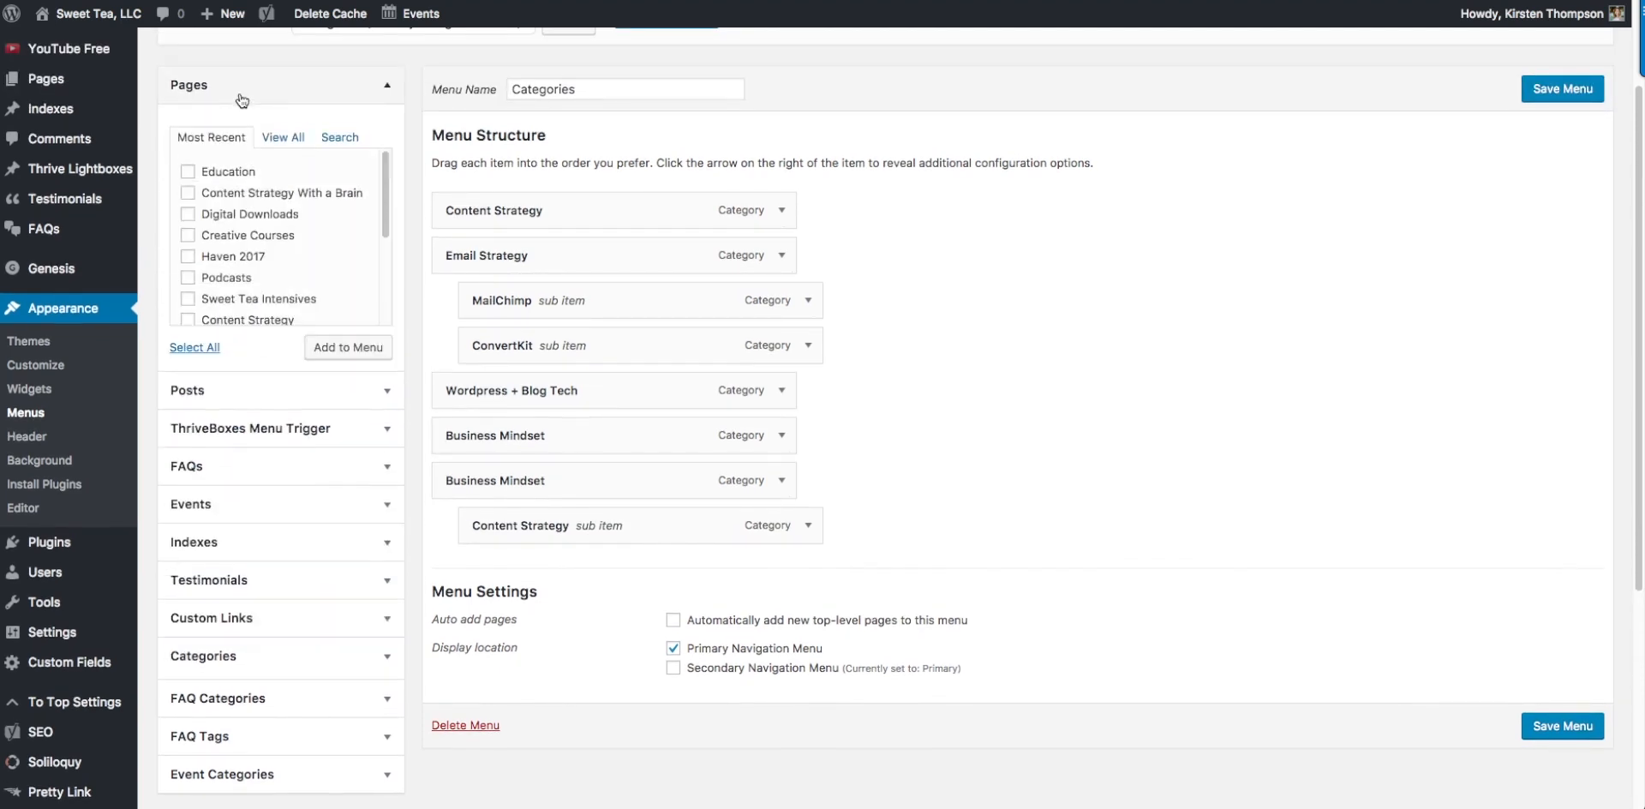
pyautogui.click(279, 141)
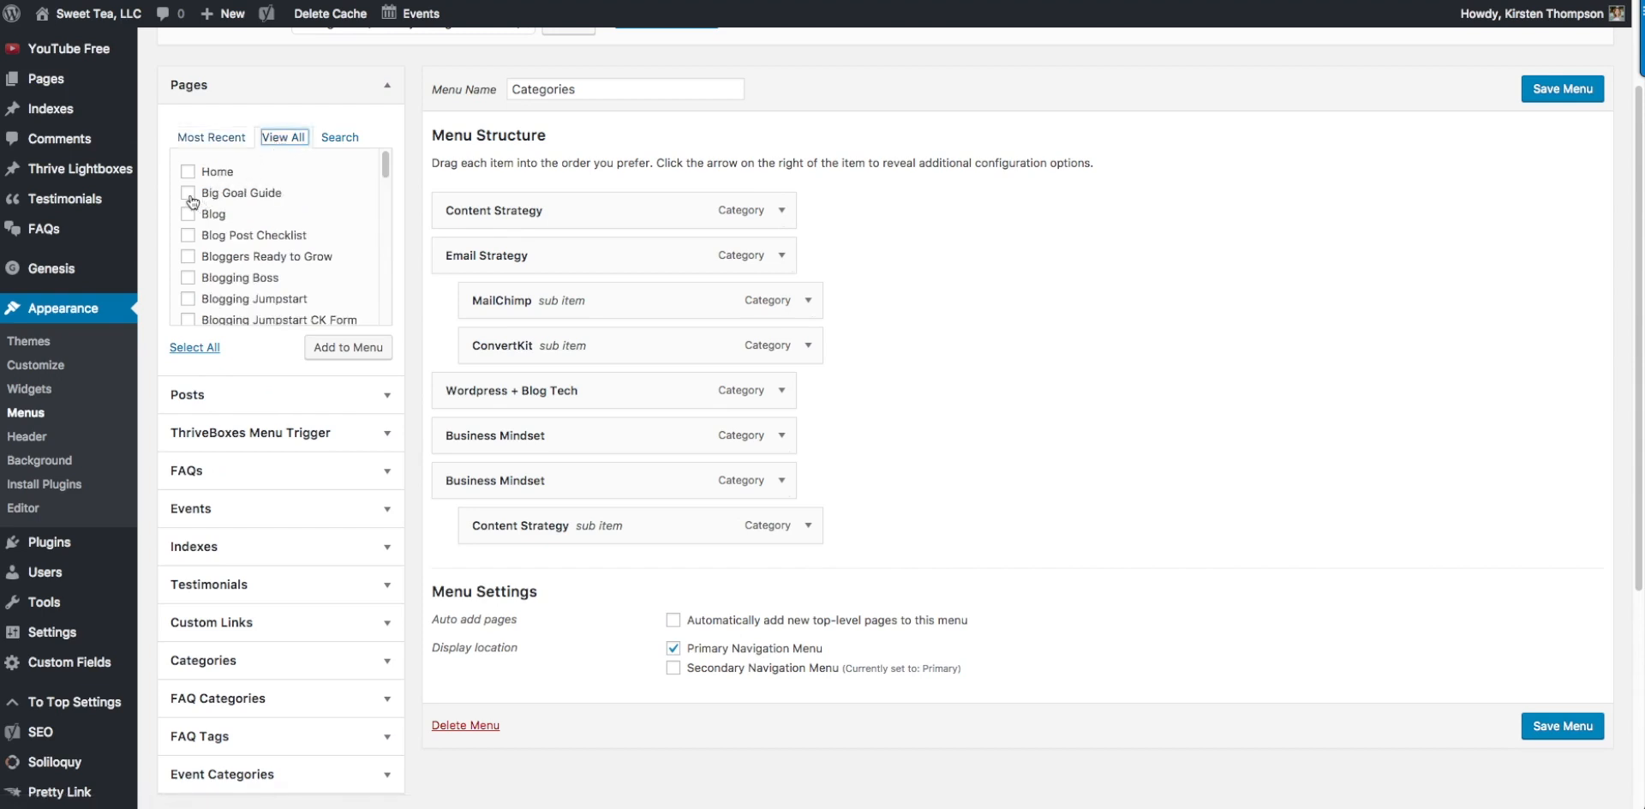
pyautogui.scroll(-1, 194, 259)
pyautogui.scroll(-3, 194, 259)
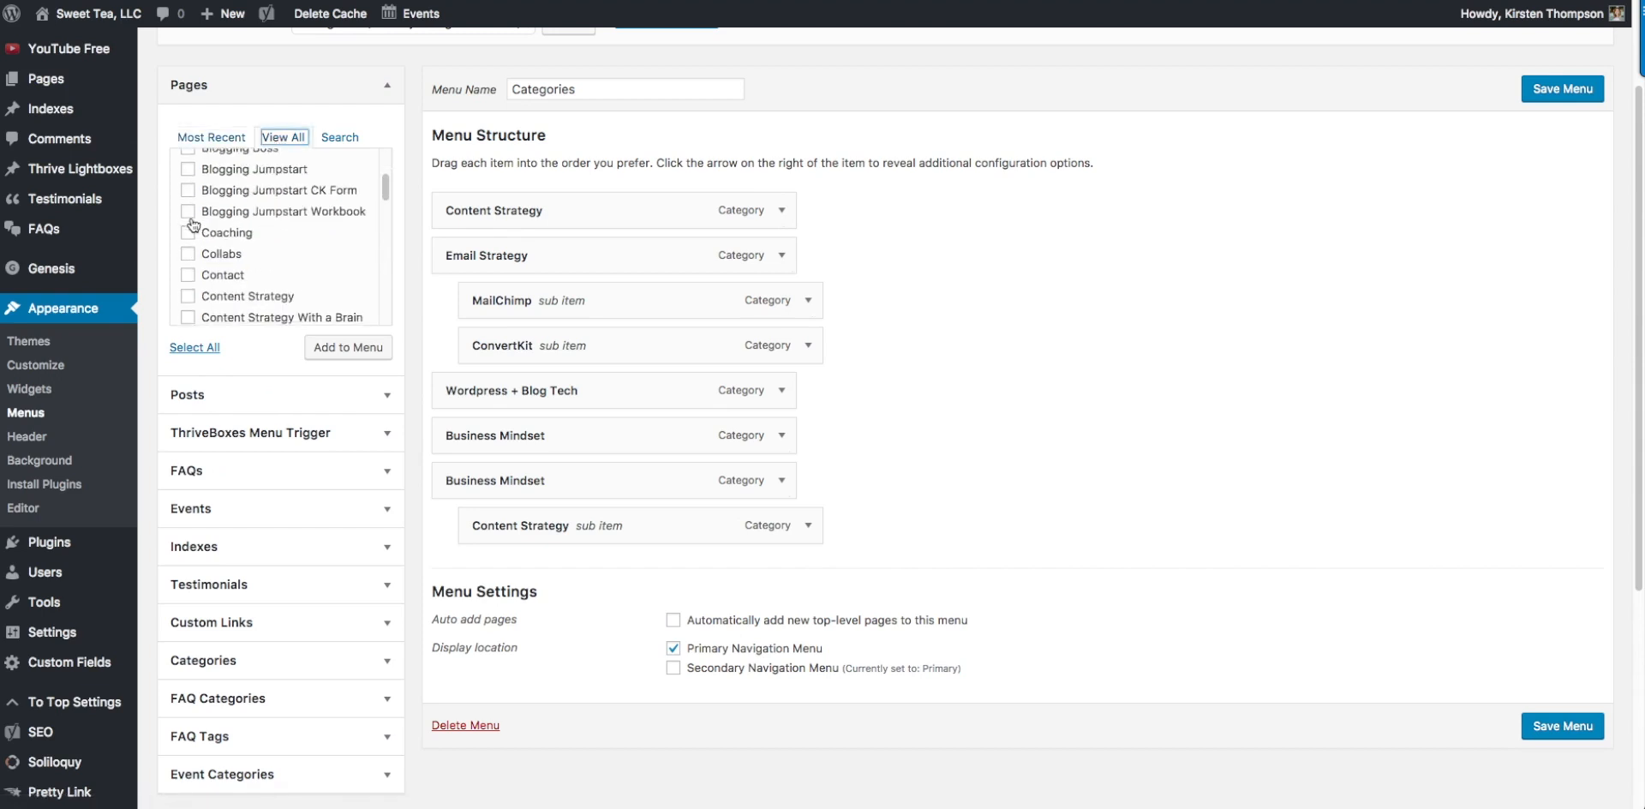
pyautogui.scroll(-1, 189, 249)
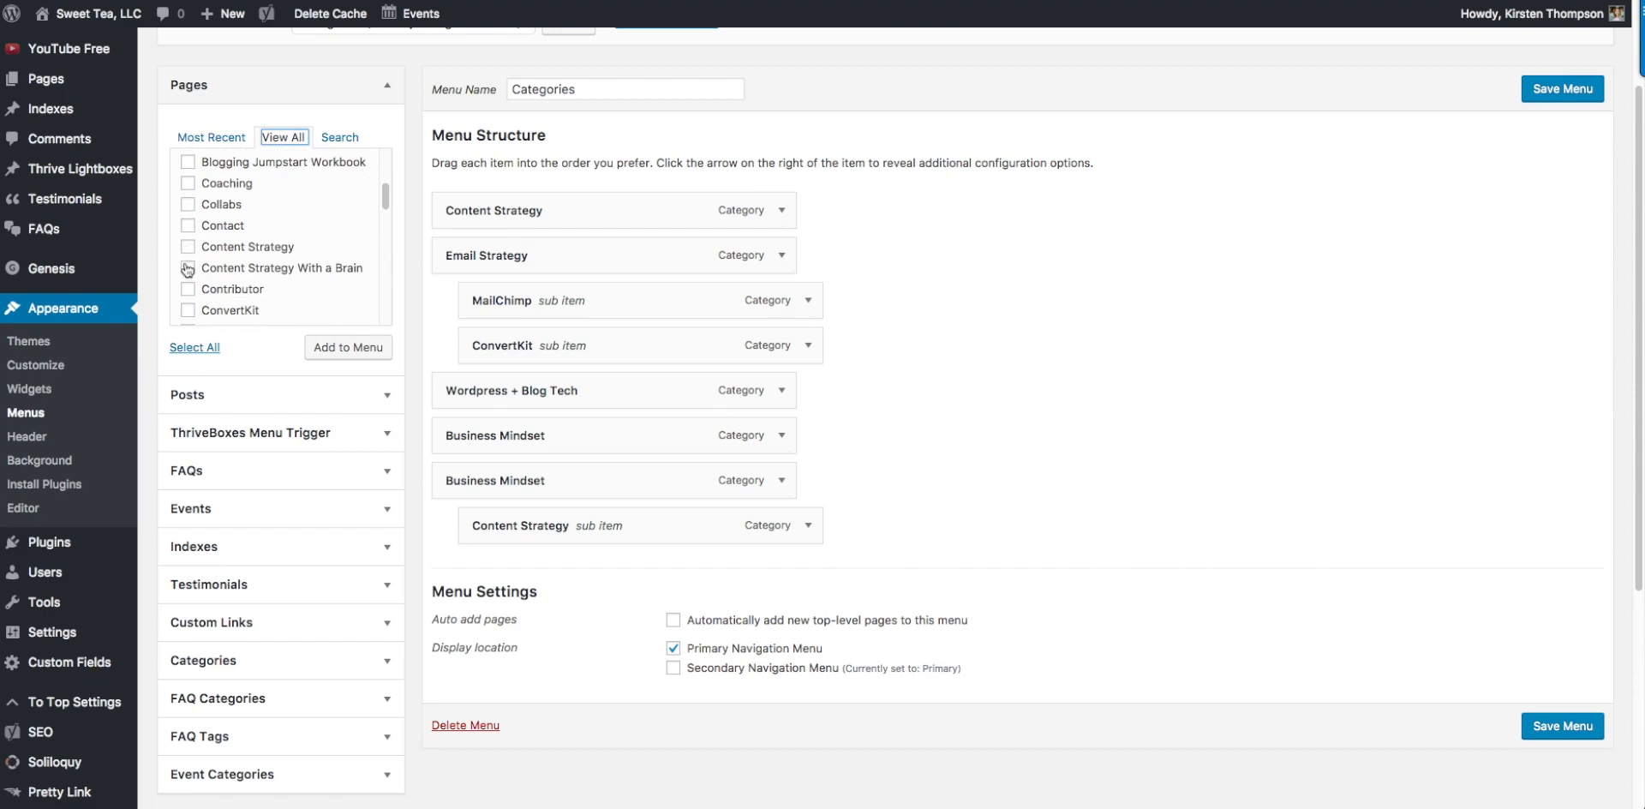
pyautogui.click(188, 268)
pyautogui.click(323, 346)
pyautogui.scroll(-2, 394, 519)
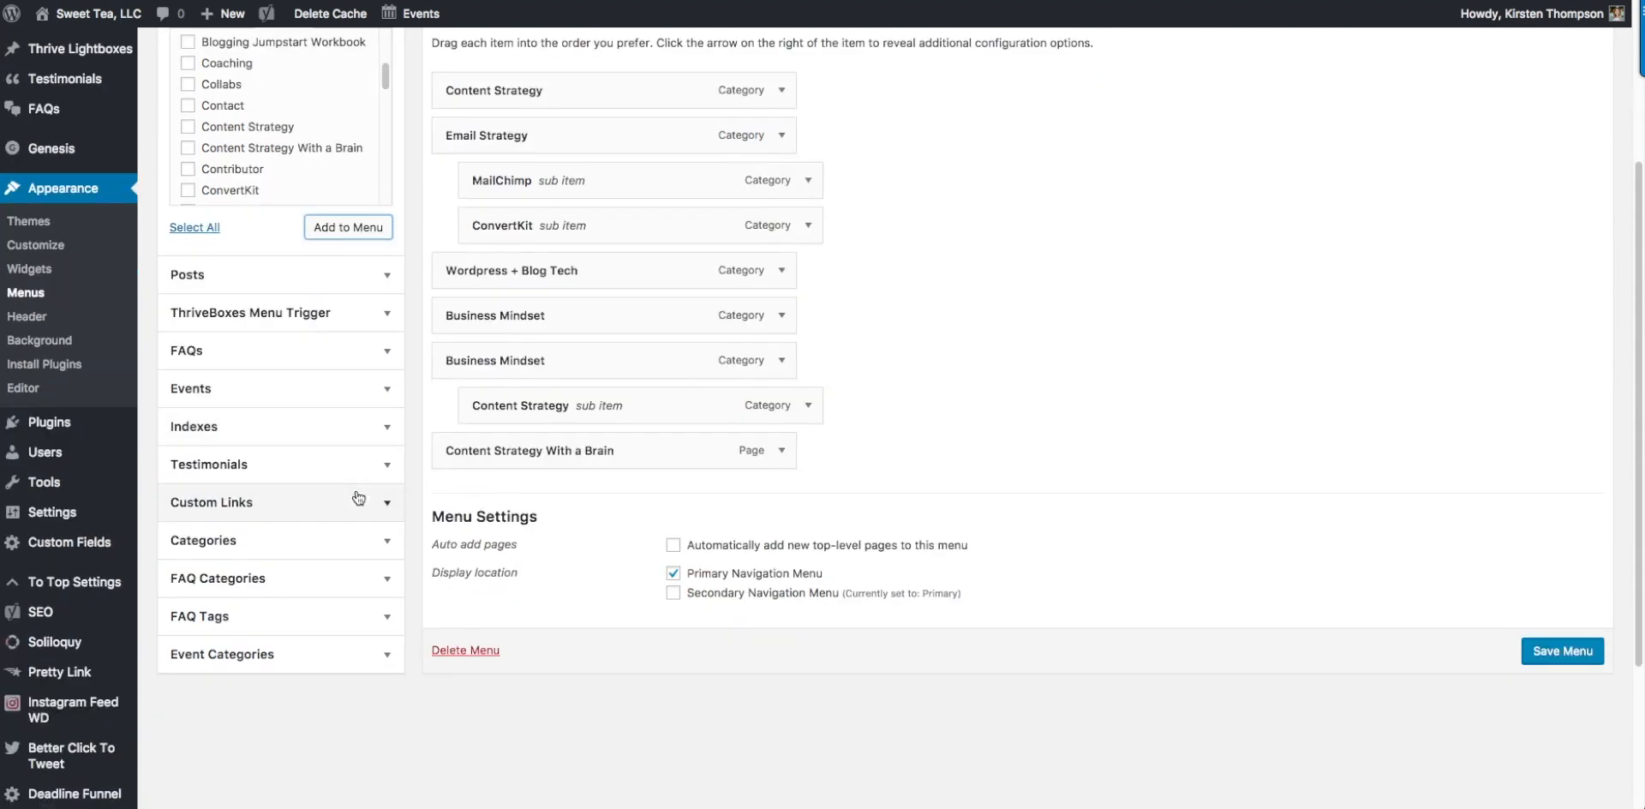
pyautogui.moveTo(483, 455); pyautogui.dragTo(547, 450)
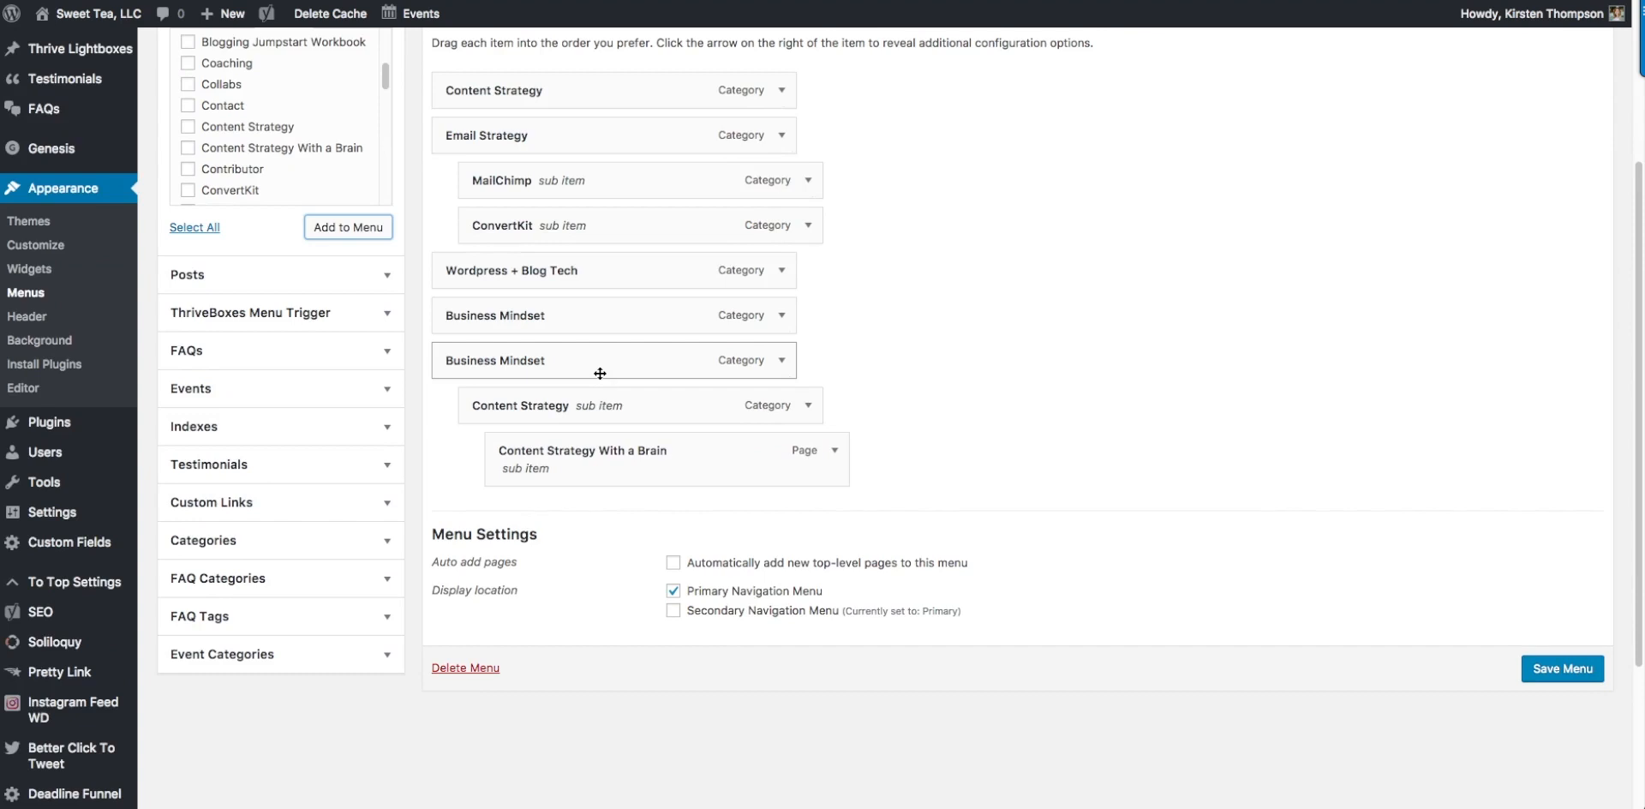
# Step: Remove the duplicate Business Mindset item, nest Content Strategy and its page under the remaining Business Mindset item, and save the menu
pyautogui.click(783, 362)
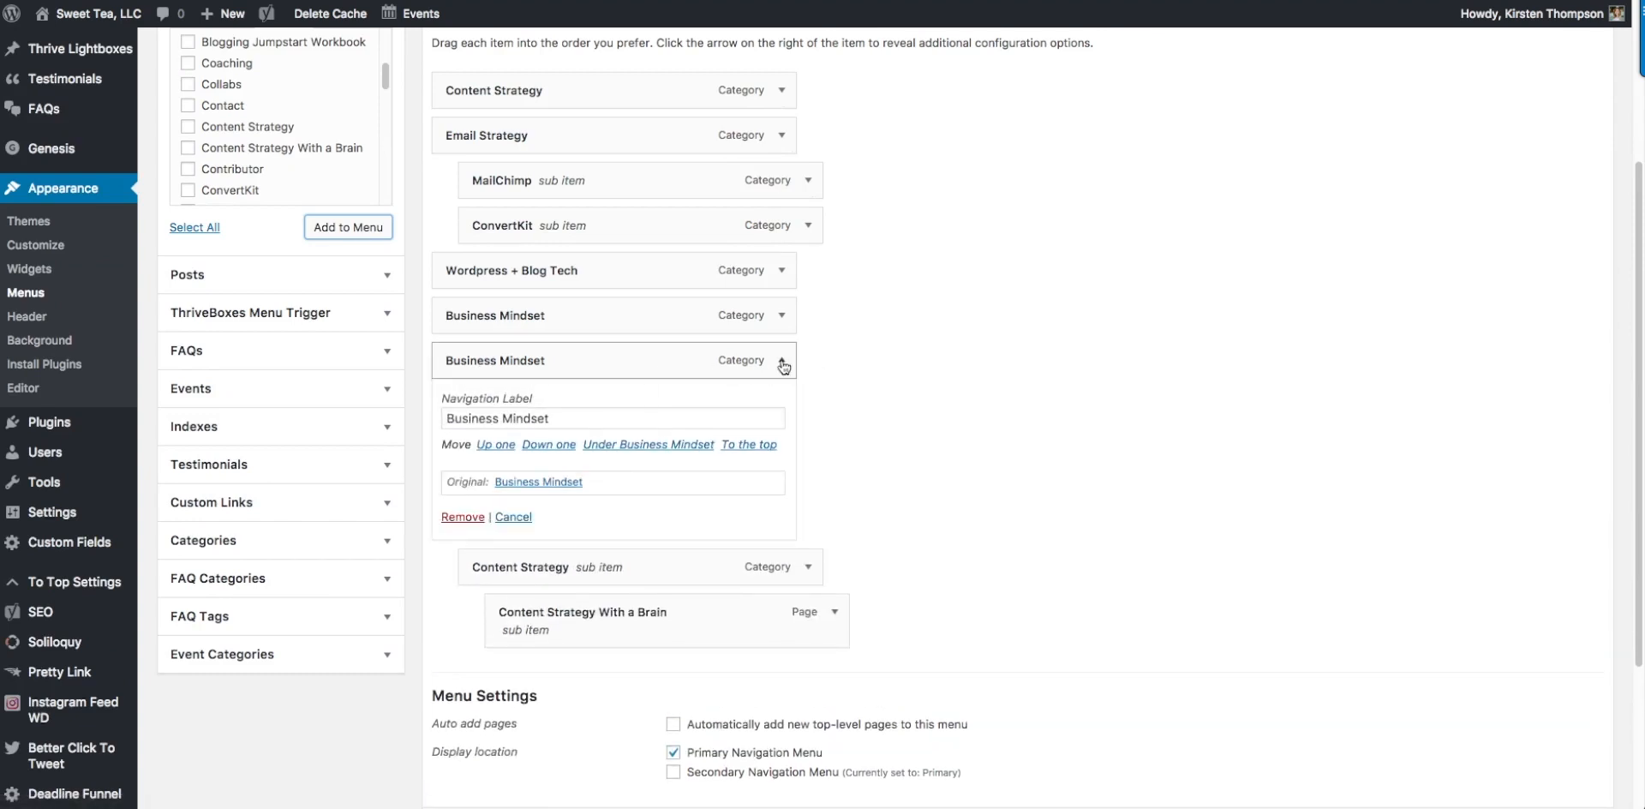
pyautogui.click(463, 517)
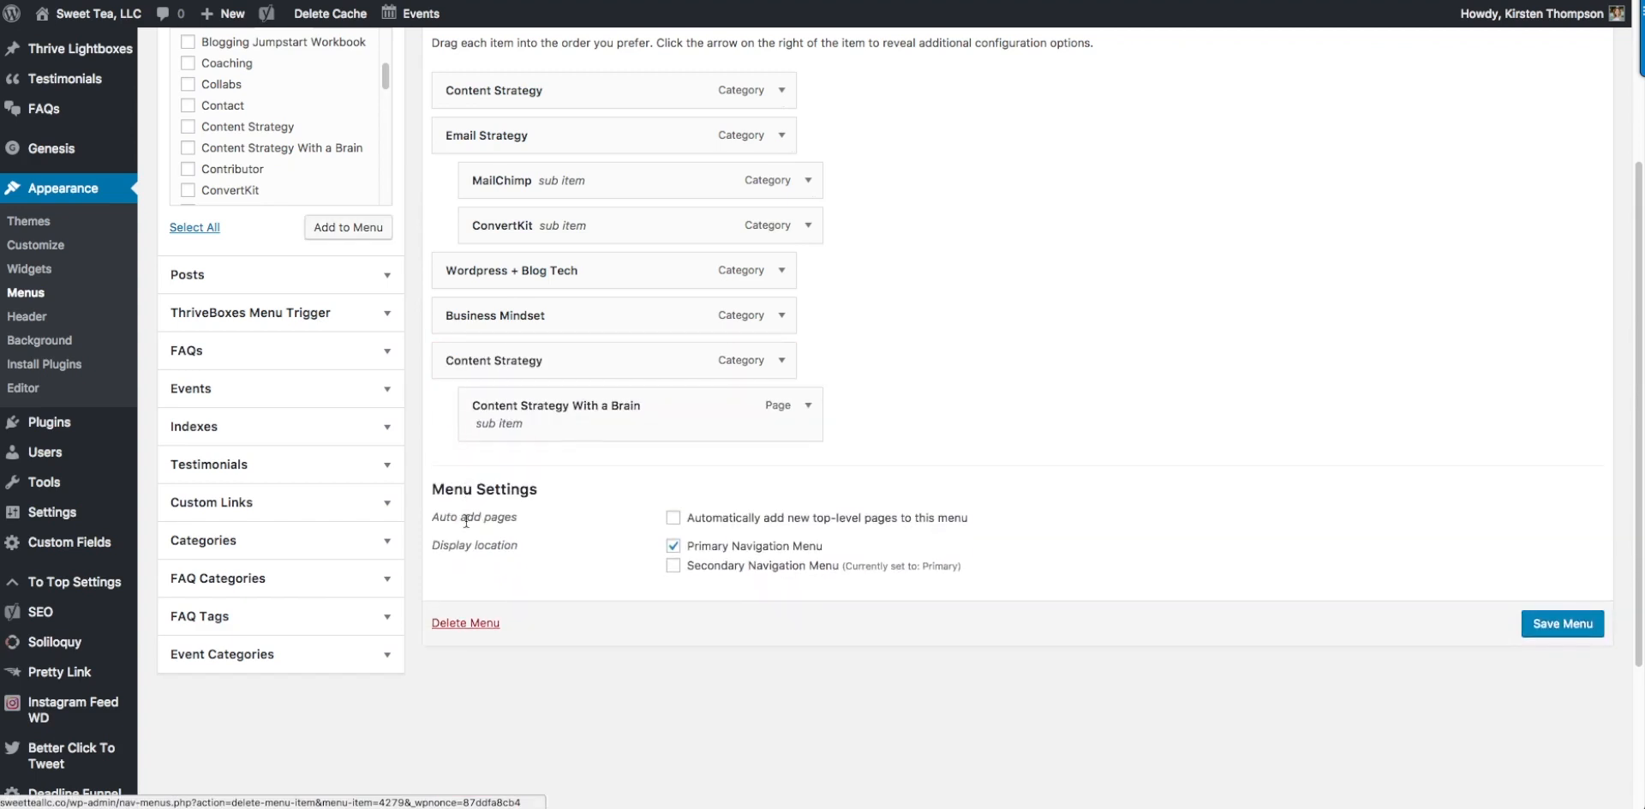
pyautogui.moveTo(485, 361); pyautogui.dragTo(520, 346)
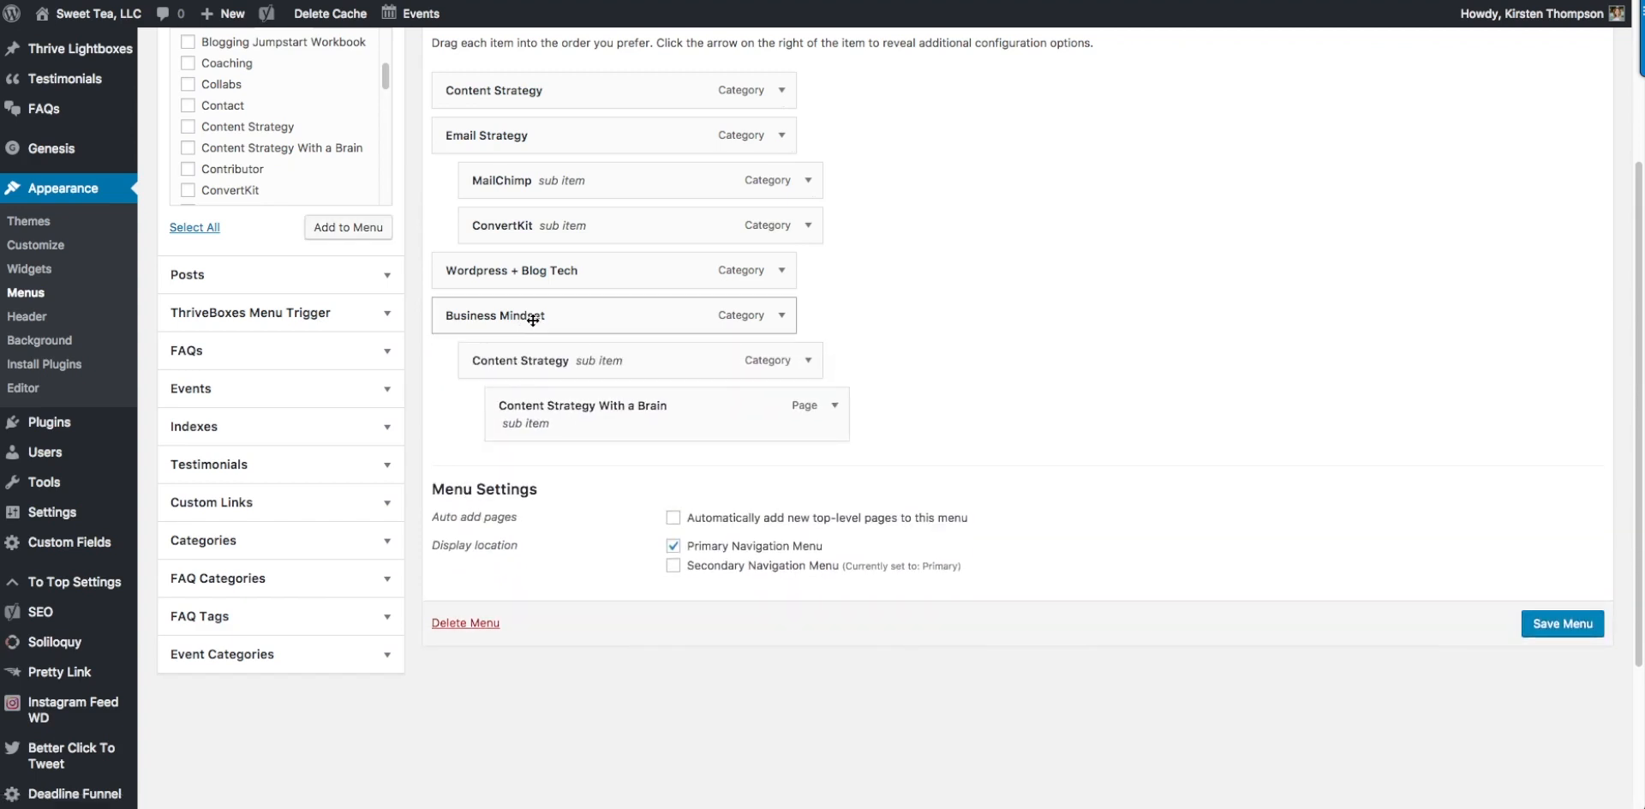
pyautogui.click(1543, 627)
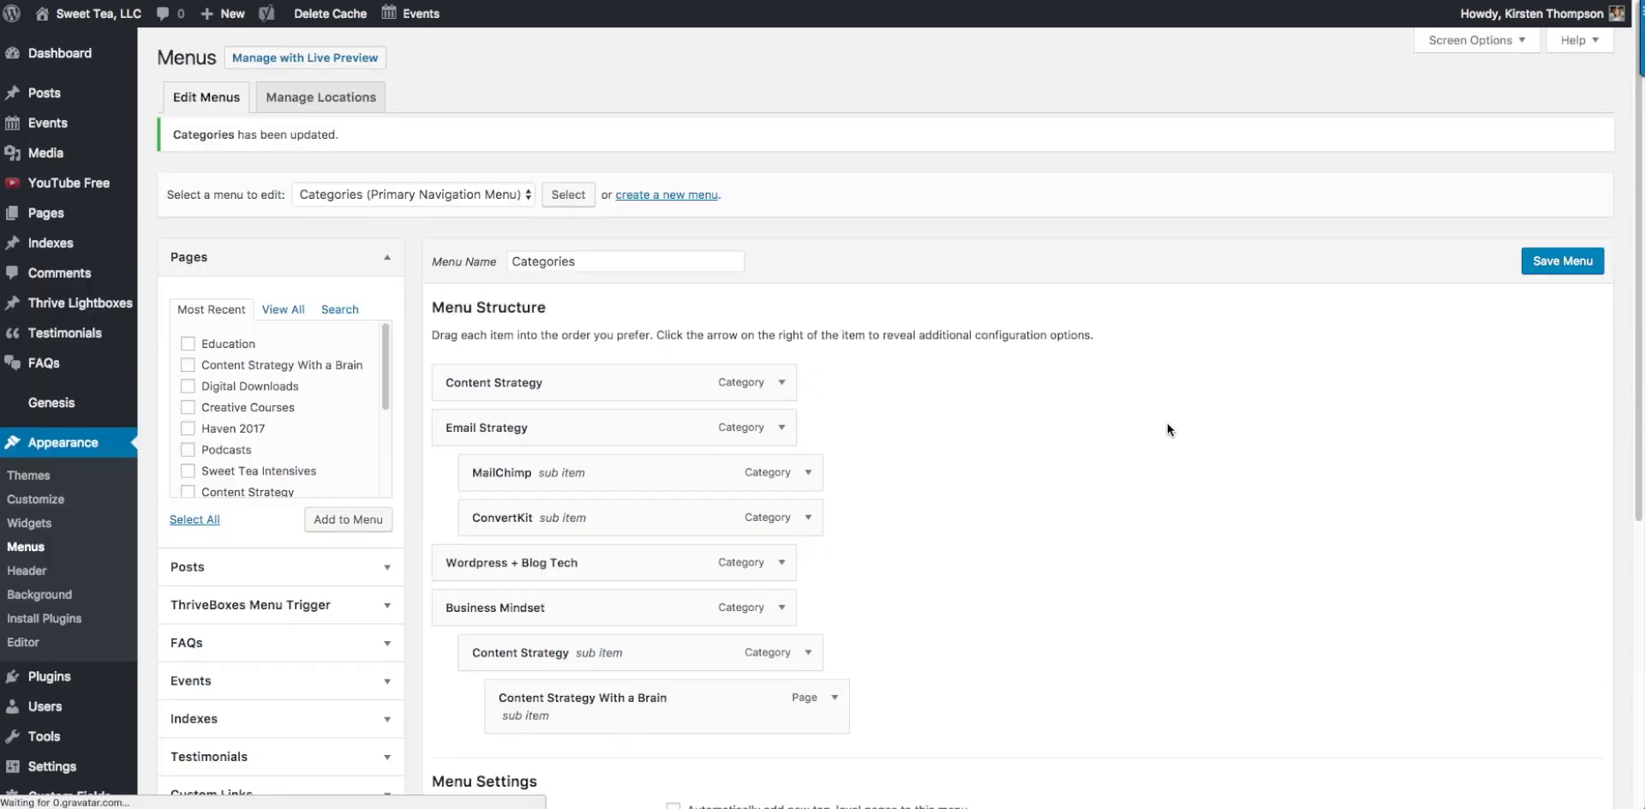
# Step: Examine the nested items in the Business Mindset dropdown on the live site
pyautogui.click(1101, 2)
pyautogui.click(1060, 275)
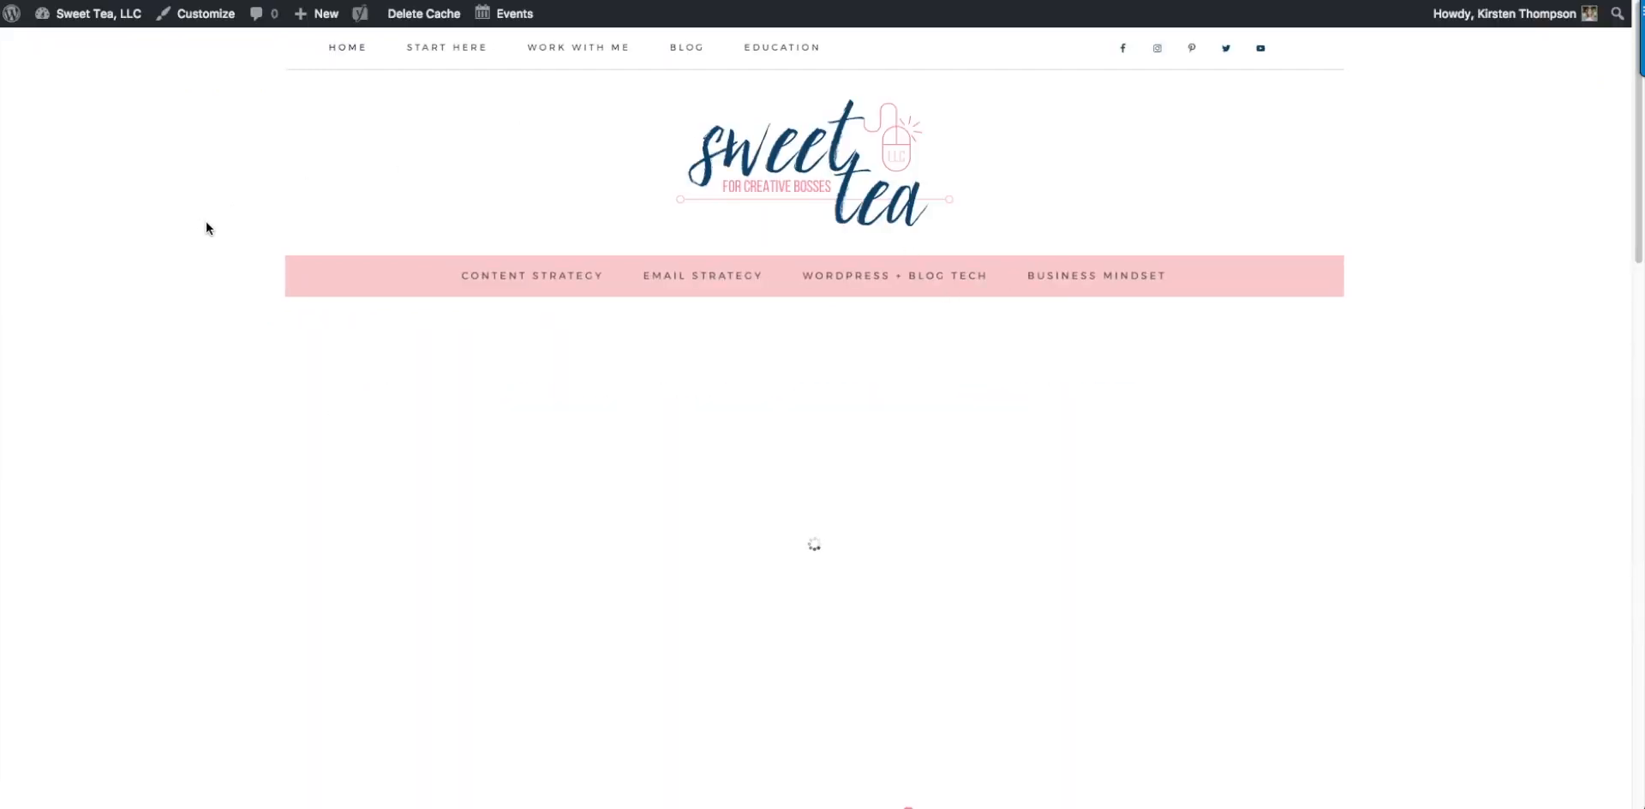
pyautogui.moveTo(1071, 288)
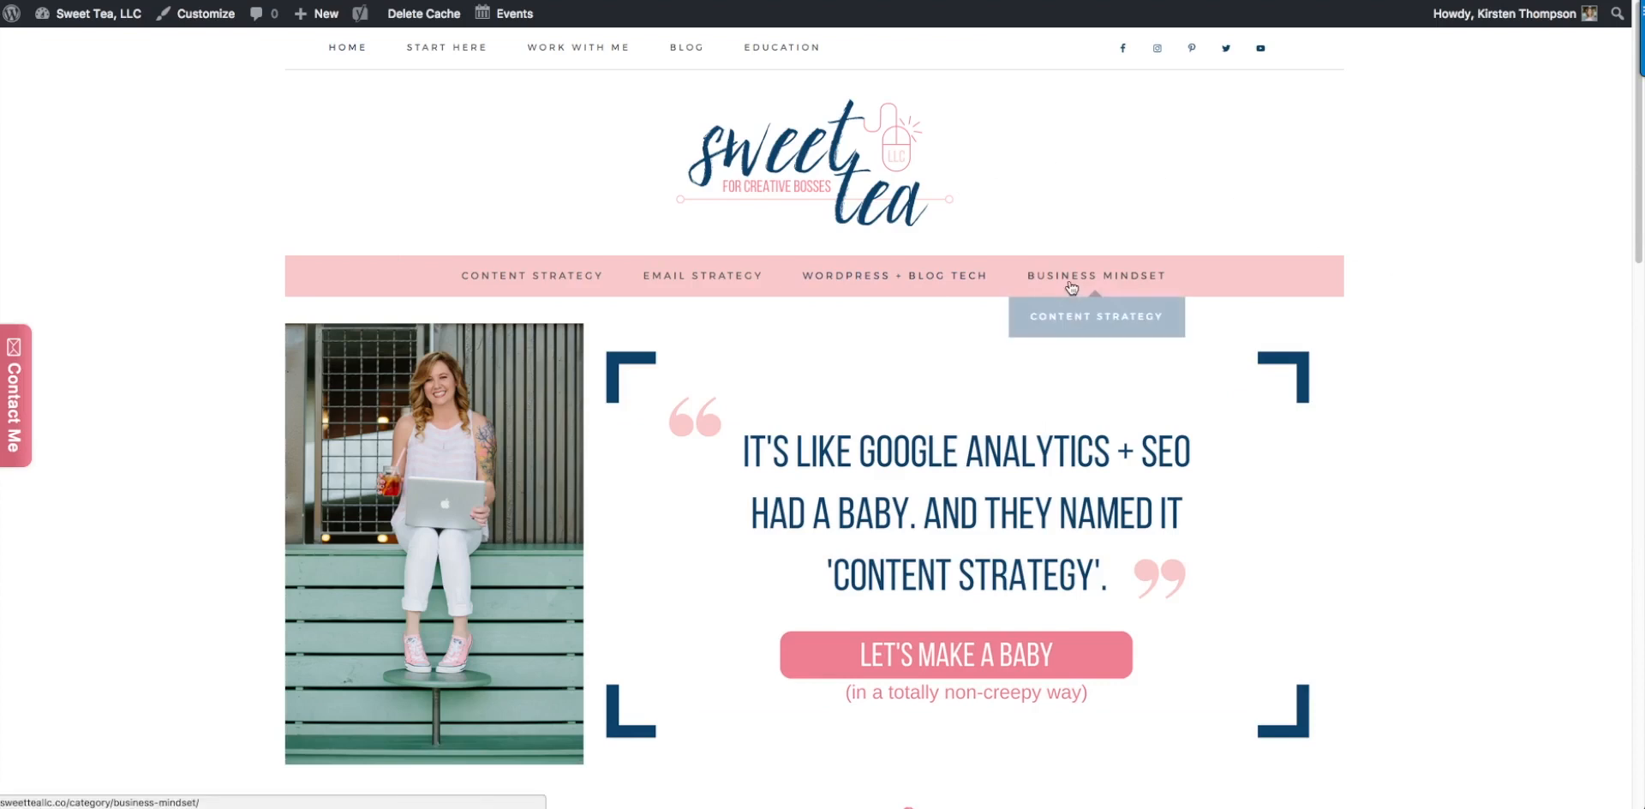
pyautogui.moveTo(1082, 323)
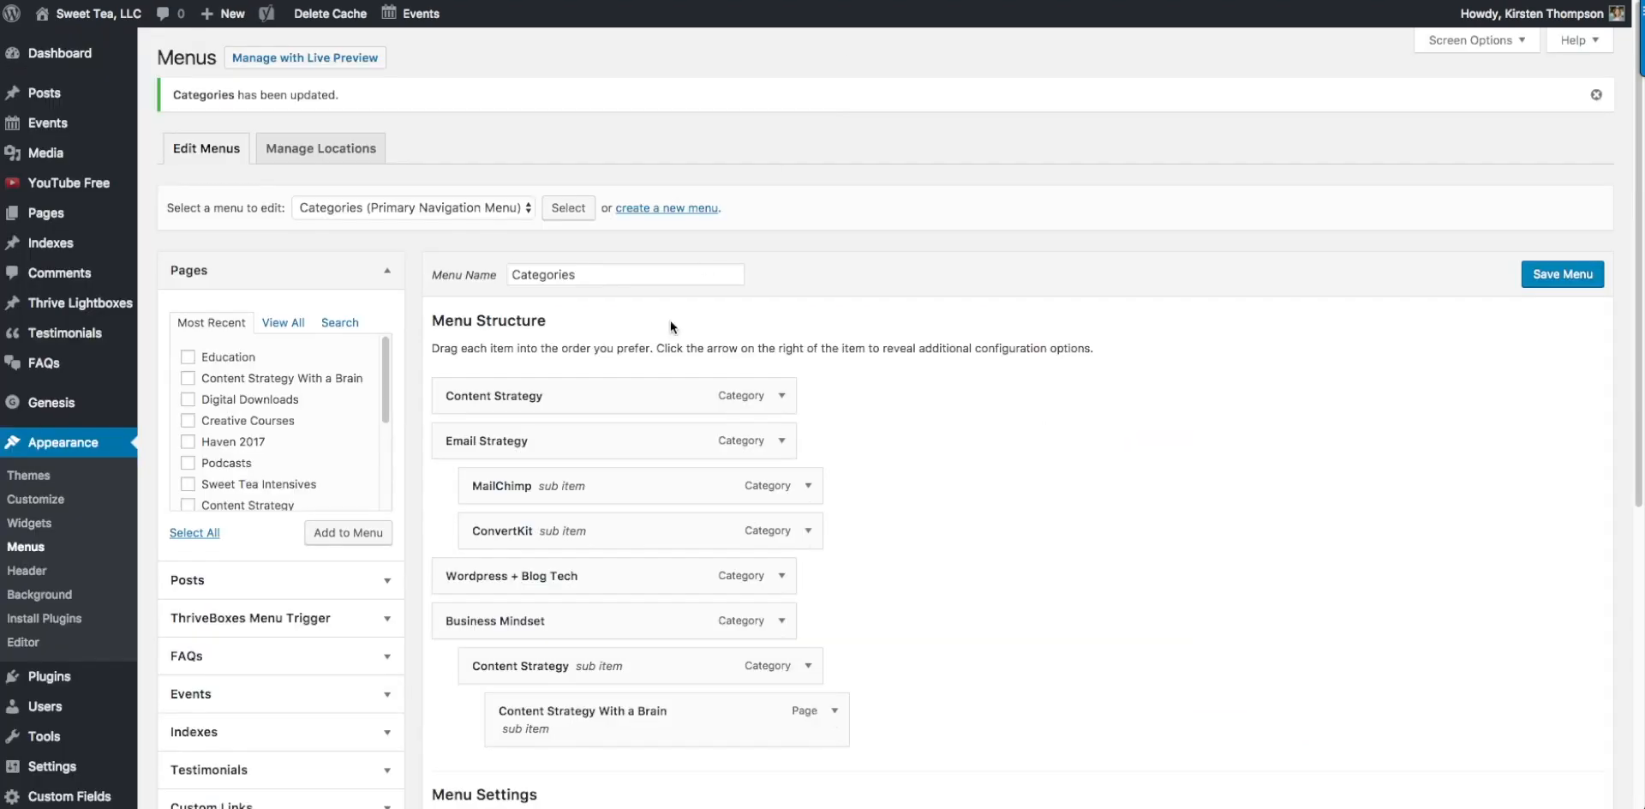
# Step: Remove the Content Strategy With a Brain and Content Strategy sub items from under Business Mindset and save the menu
pyautogui.scroll(-5, 651, 495)
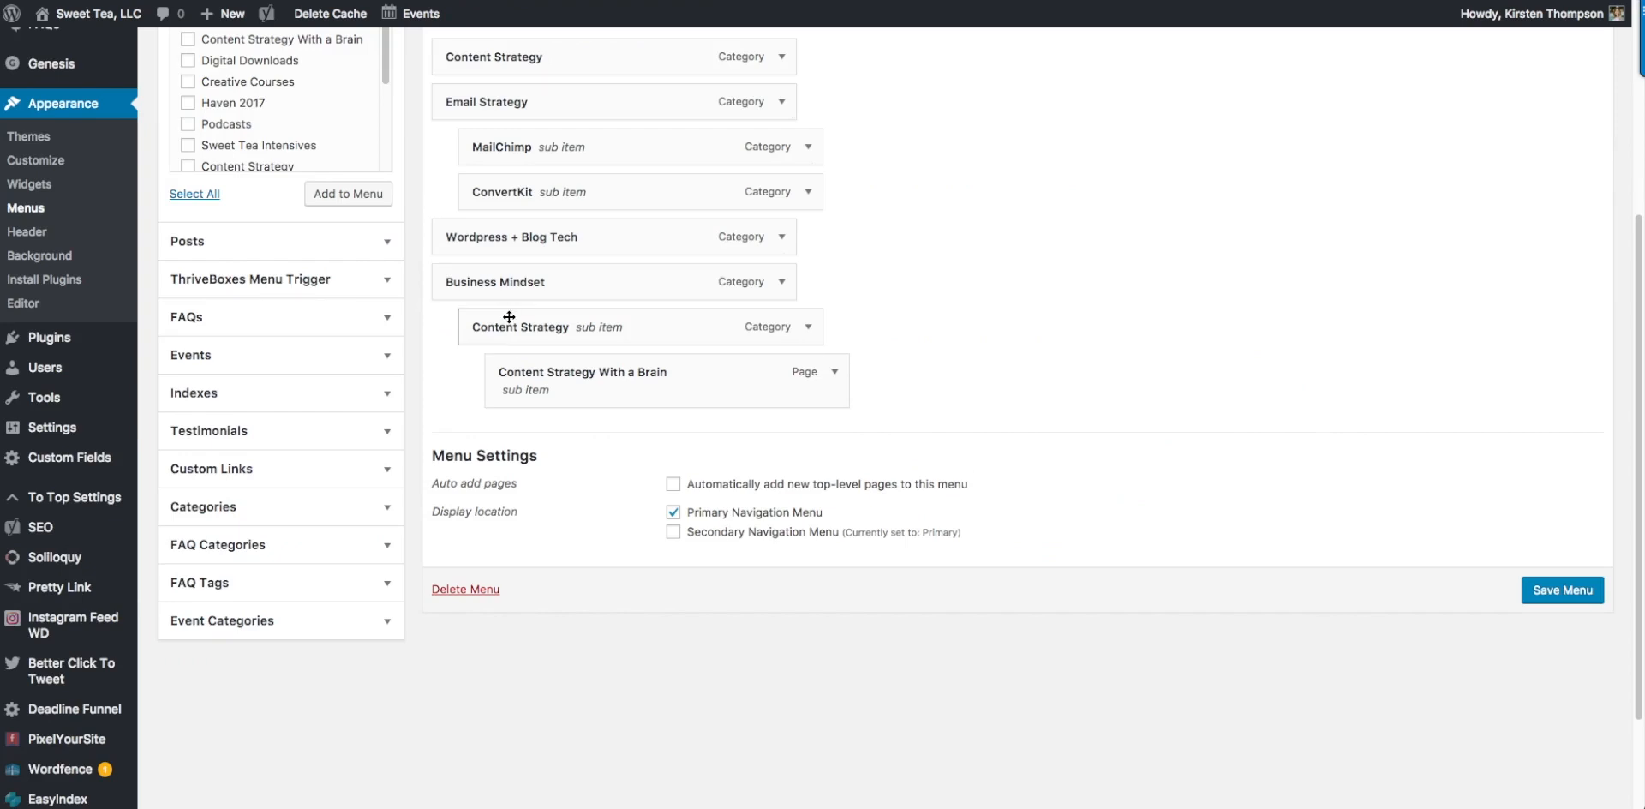
pyautogui.click(834, 373)
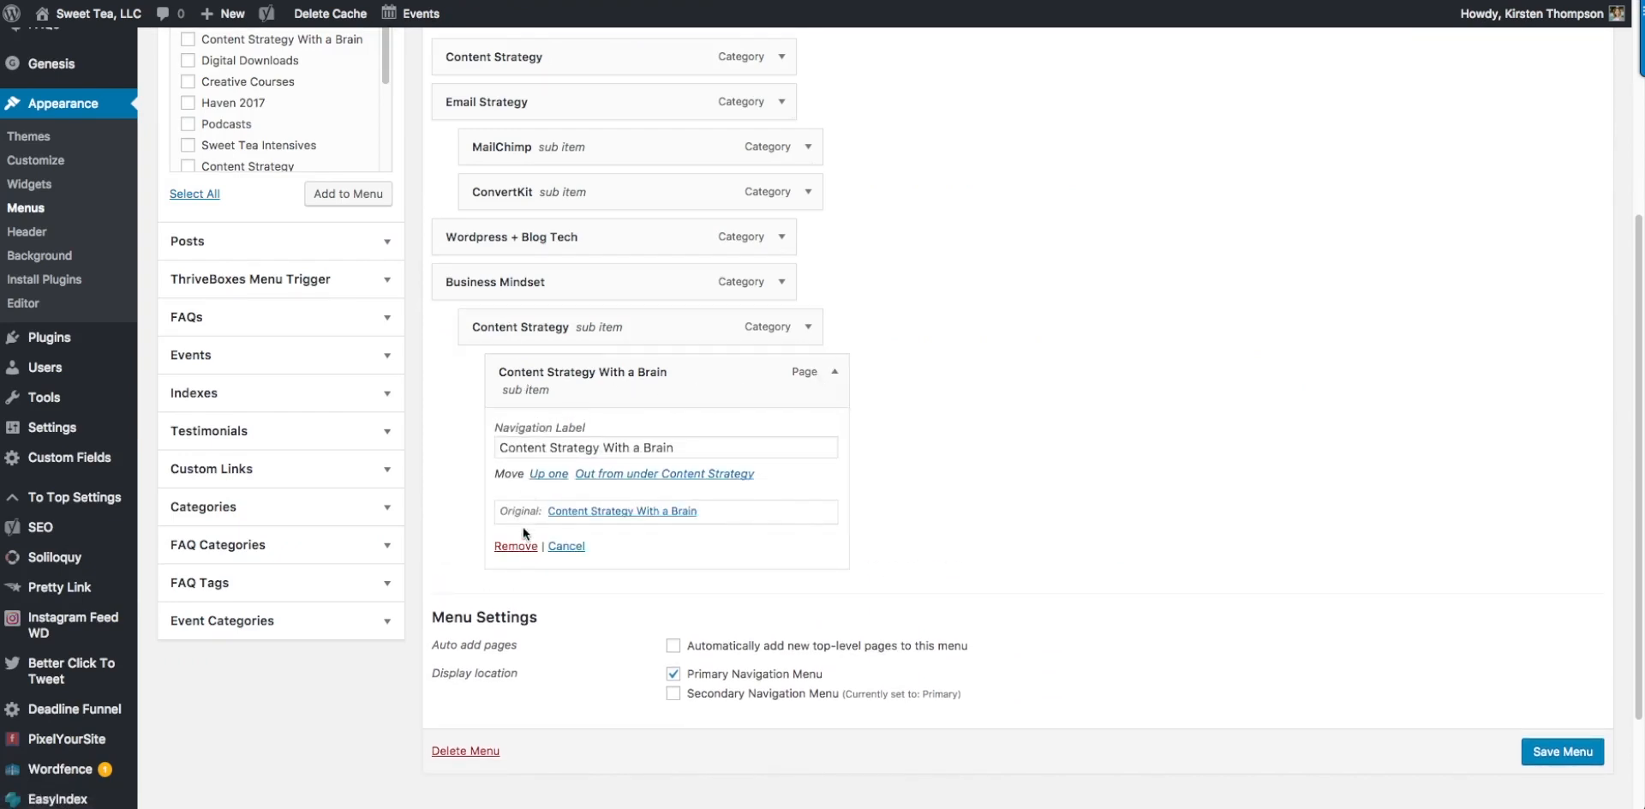
pyautogui.click(511, 544)
pyautogui.click(808, 326)
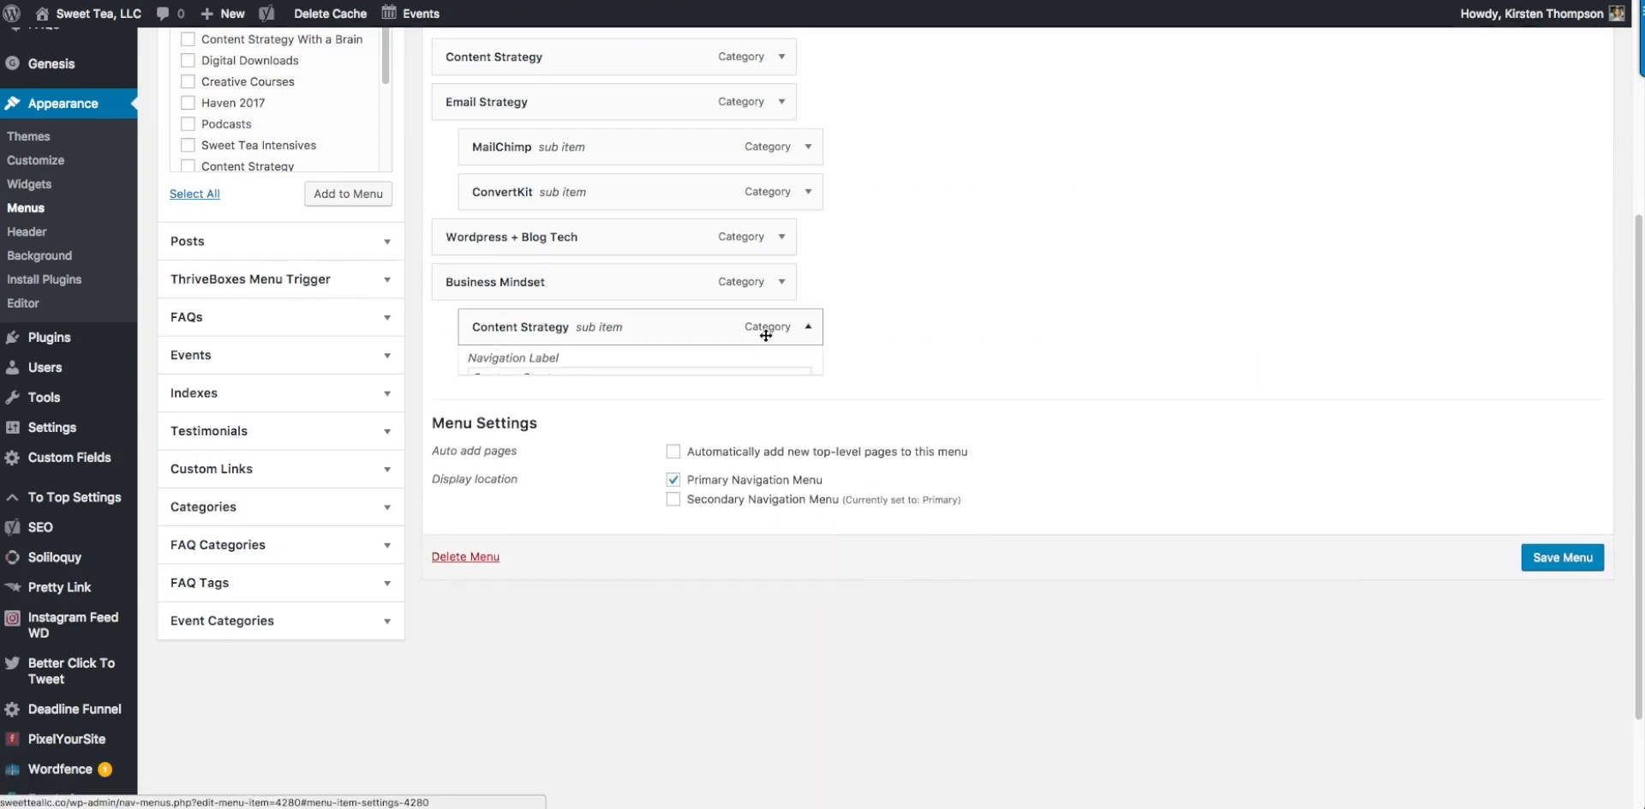
pyautogui.click(487, 483)
pyautogui.click(1592, 485)
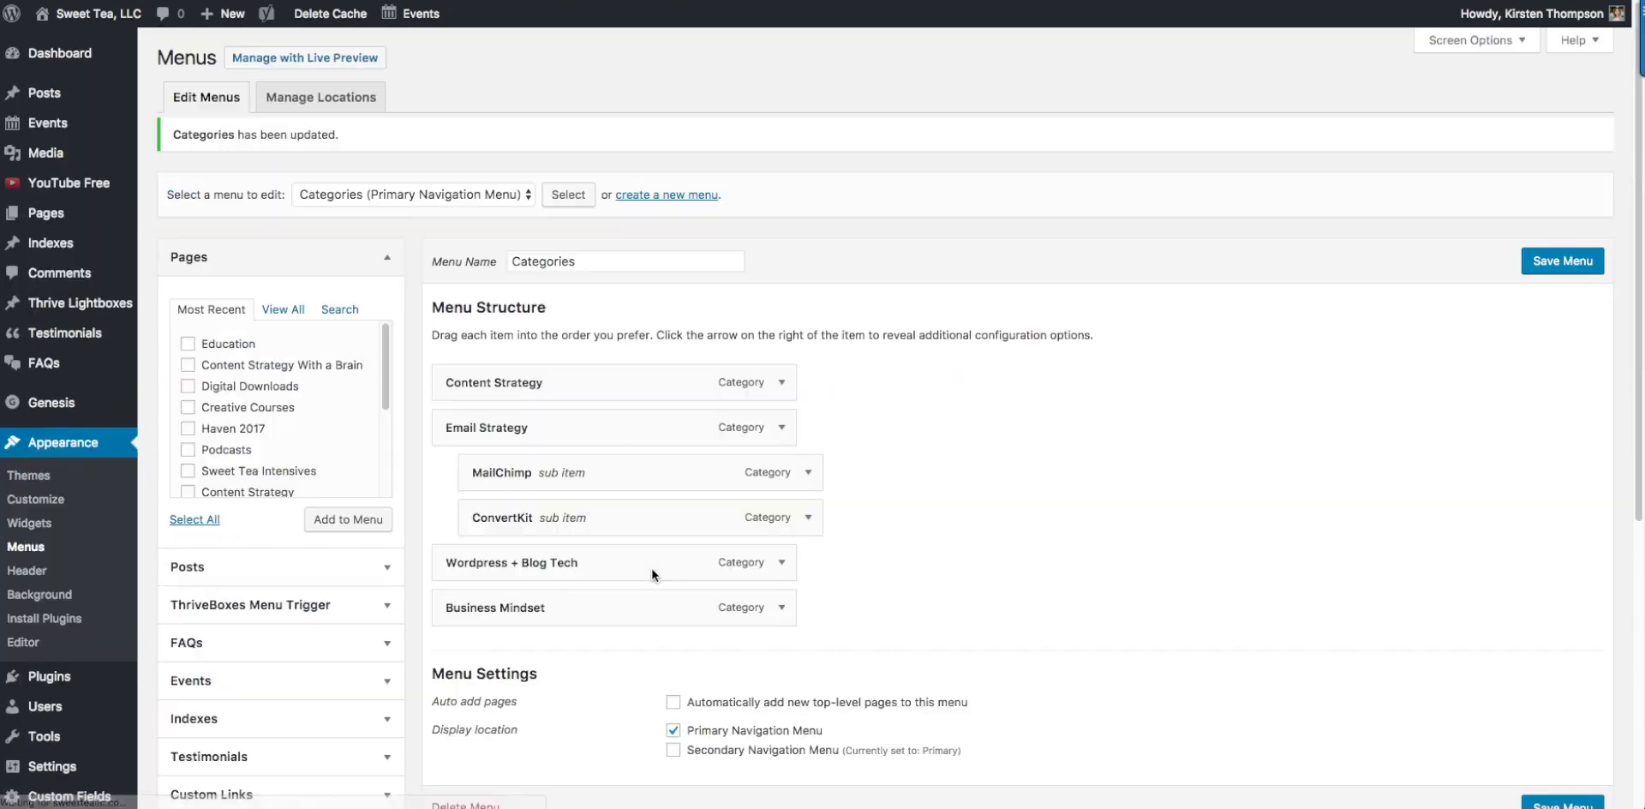
# Step: Add the post How a Content Strategy Benefits Your Business to the menu and nest it beneath the Content Strategy category
pyautogui.scroll(-2, 411, 491)
pyautogui.scroll(-1, 409, 473)
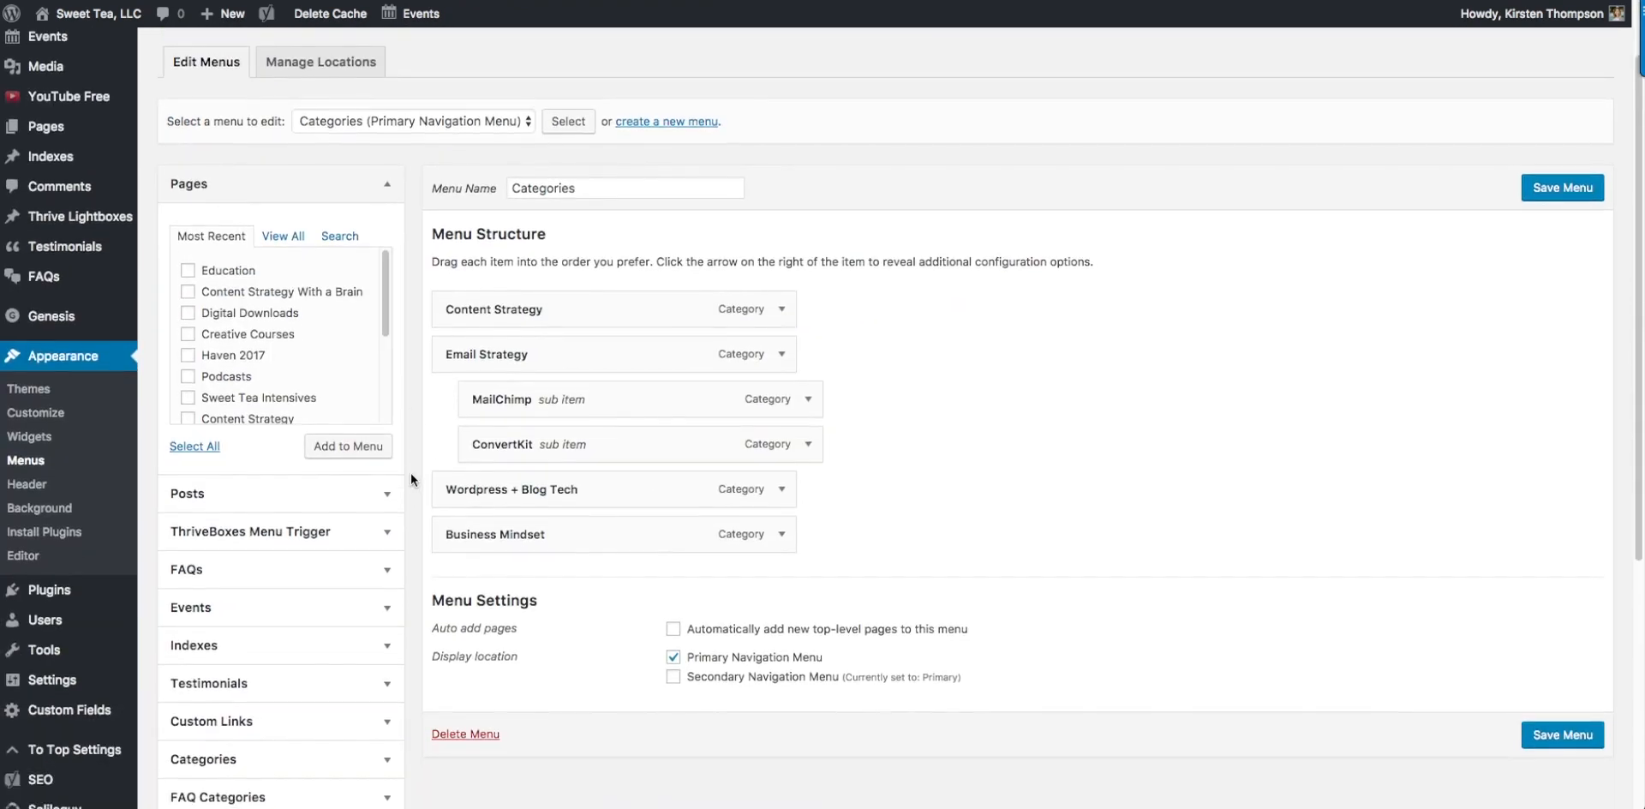
pyautogui.click(265, 241)
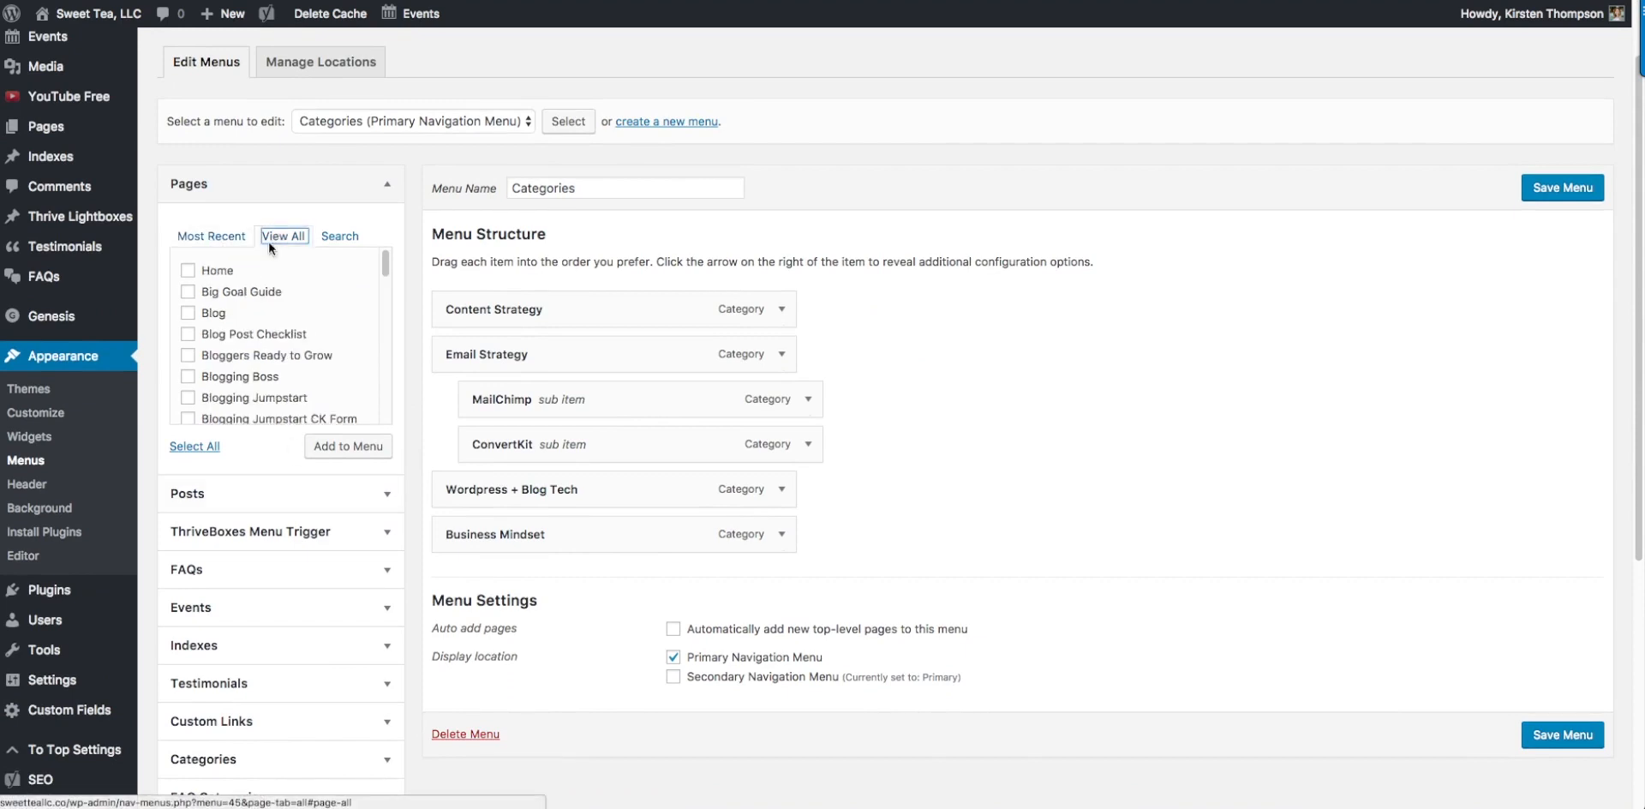
pyautogui.click(382, 502)
pyautogui.scroll(-2, 279, 260)
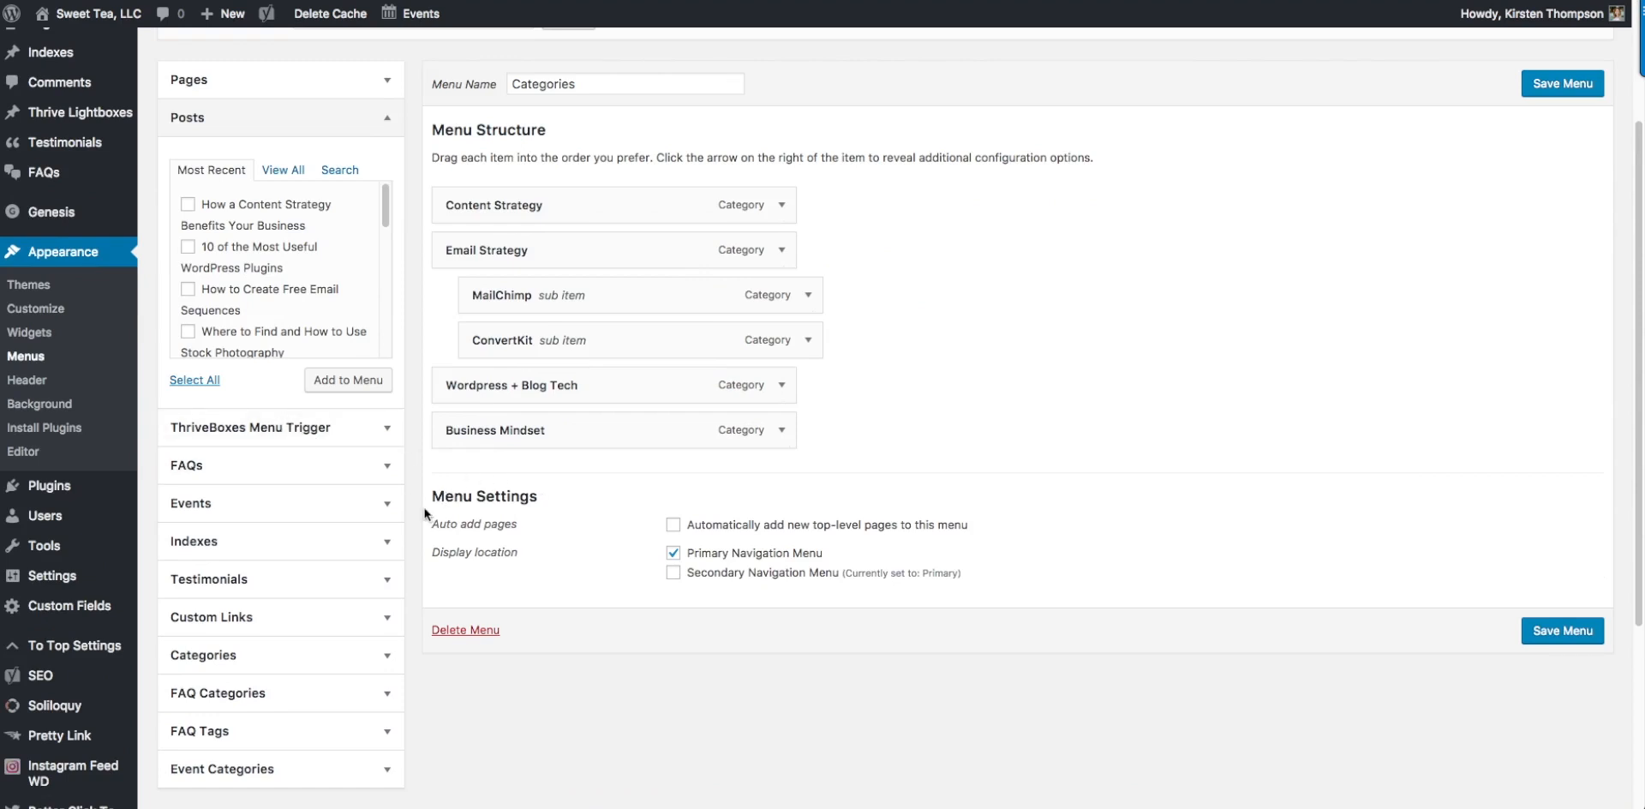
pyautogui.scroll(1, 414, 507)
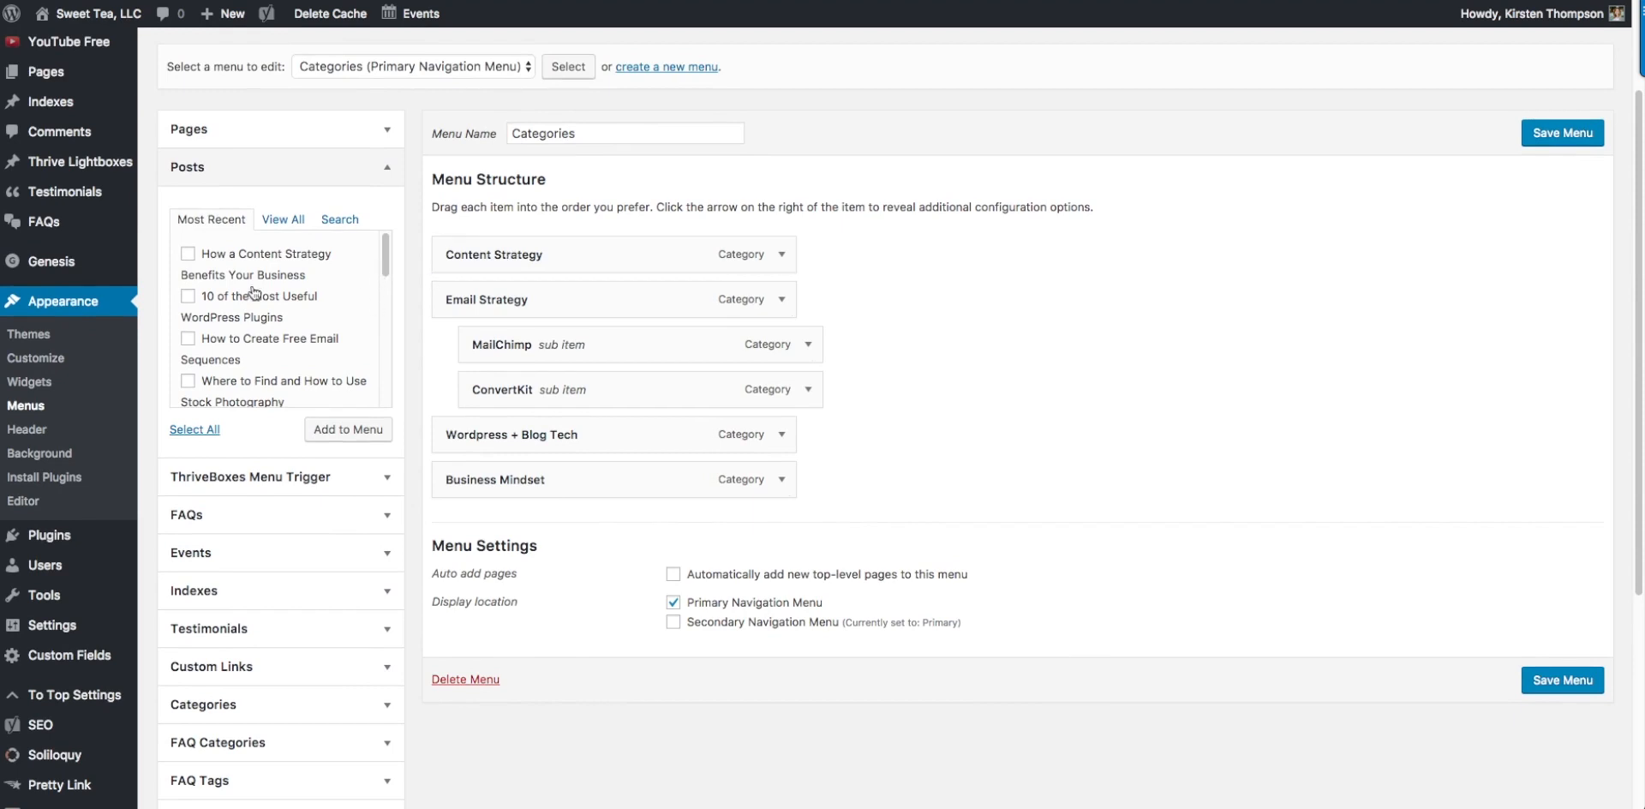
pyautogui.click(188, 256)
pyautogui.click(351, 434)
pyautogui.moveTo(544, 533); pyautogui.dragTo(563, 295)
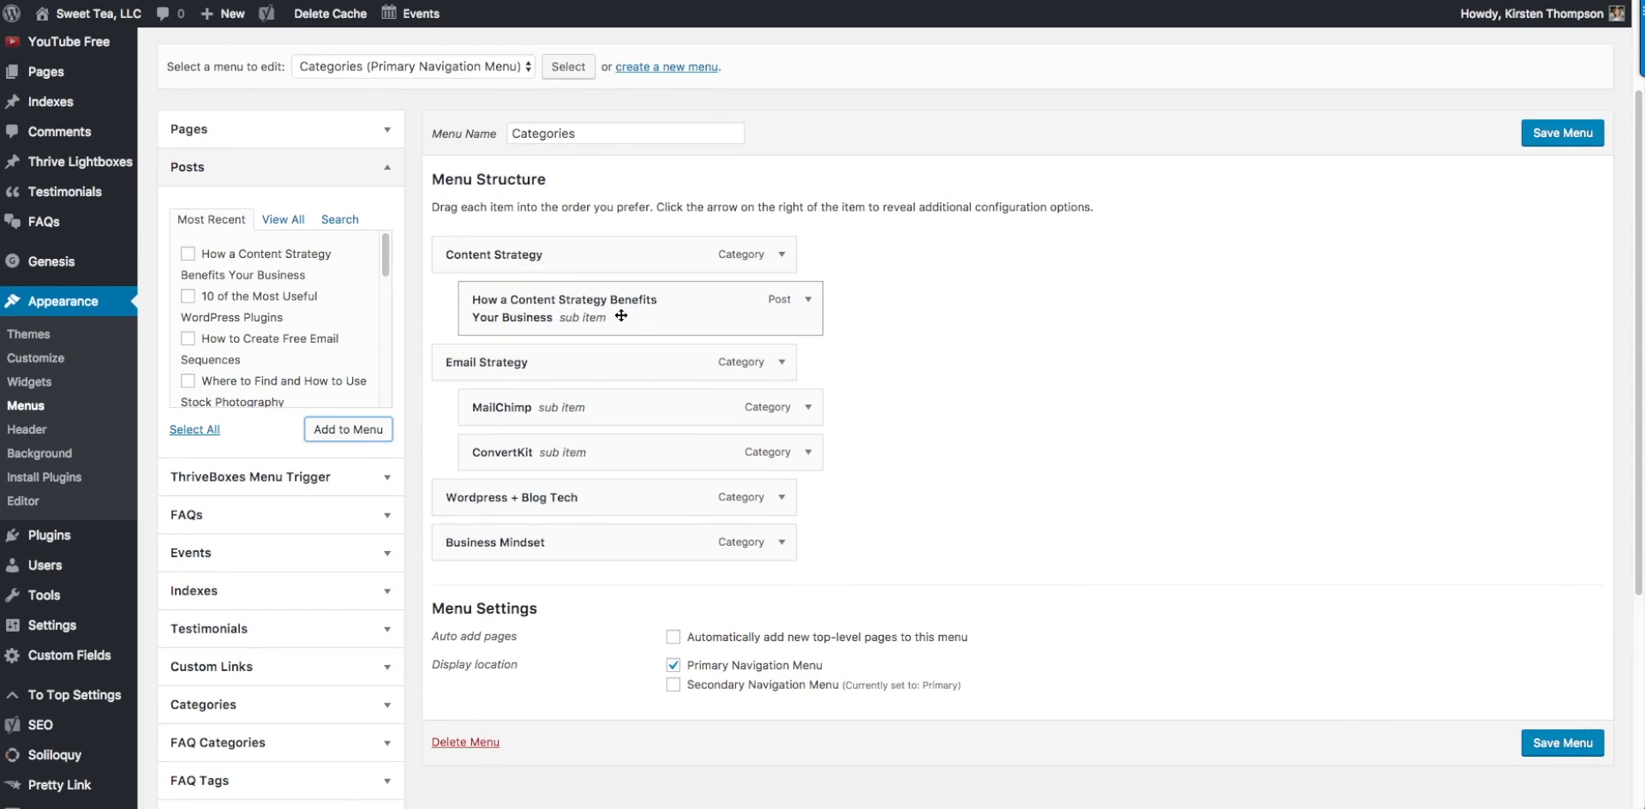
# Step: Remove the How a Content Strategy Benefits Your Business sub item and save the menu
pyautogui.click(809, 300)
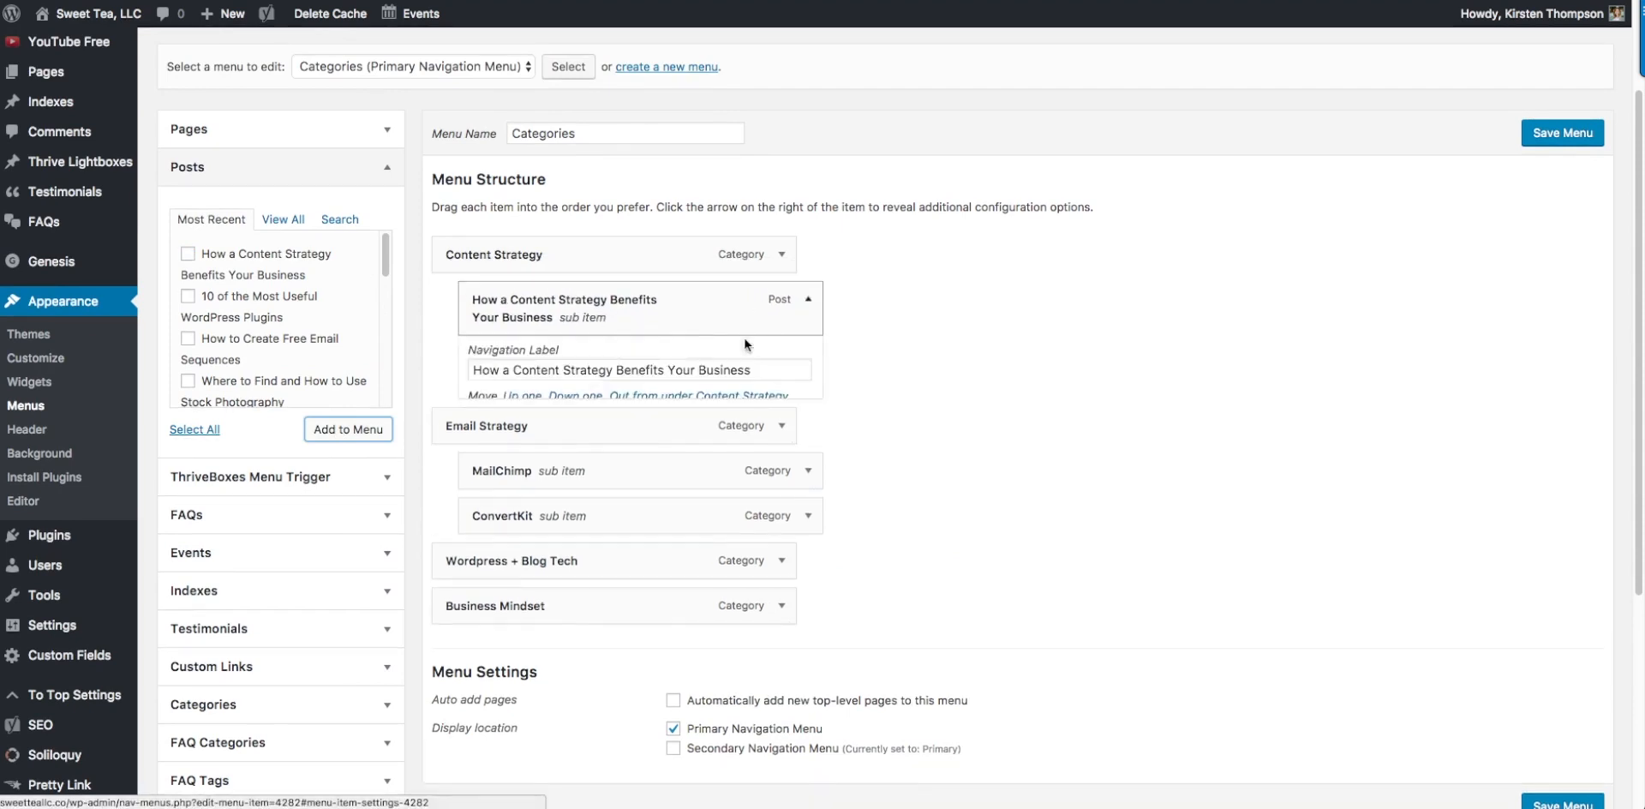
pyautogui.click(577, 576)
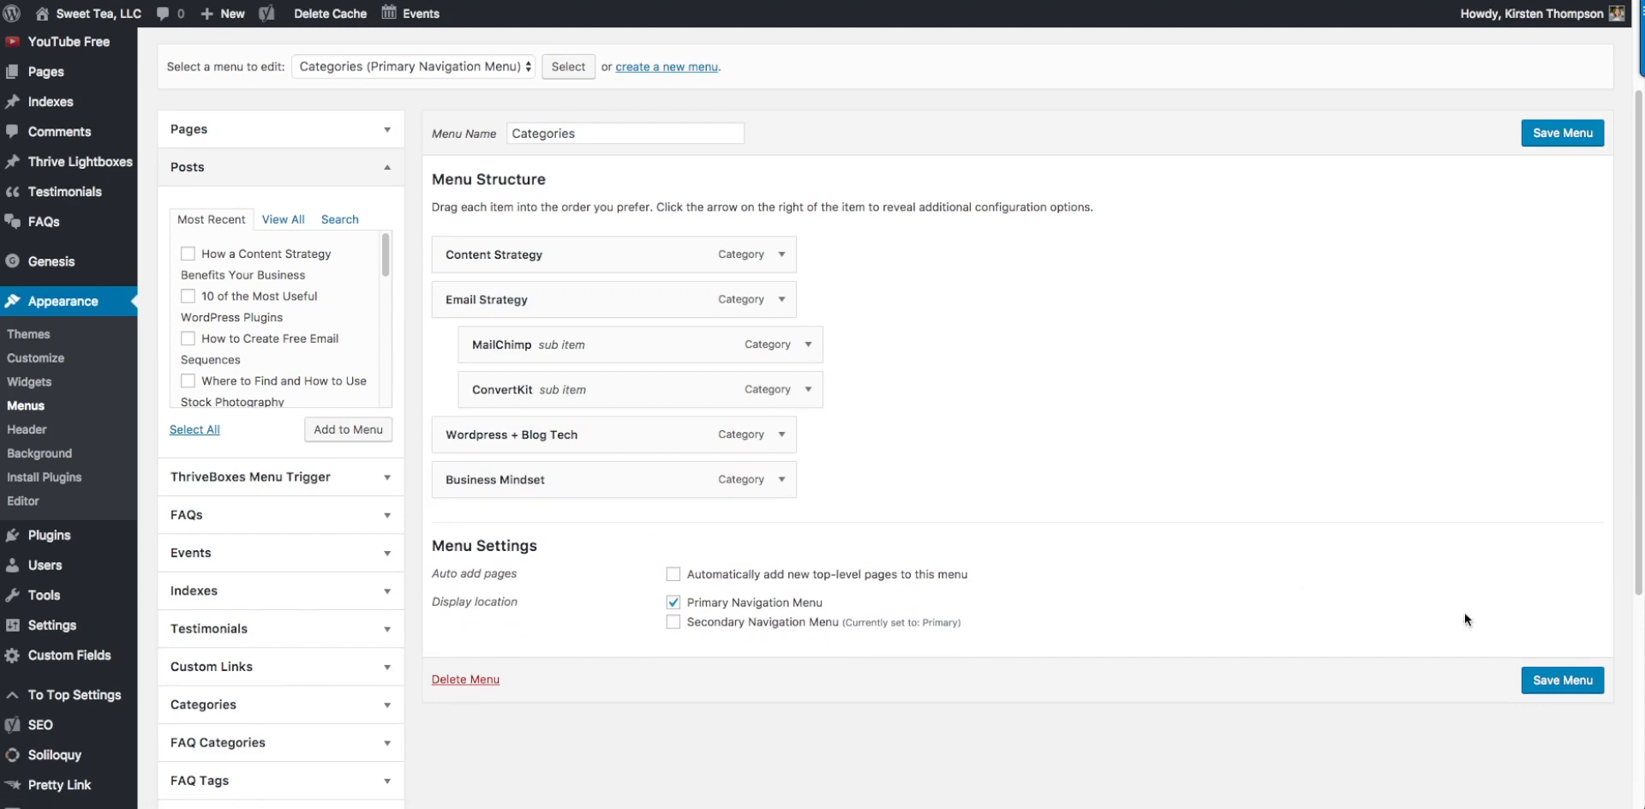
pyautogui.click(1563, 680)
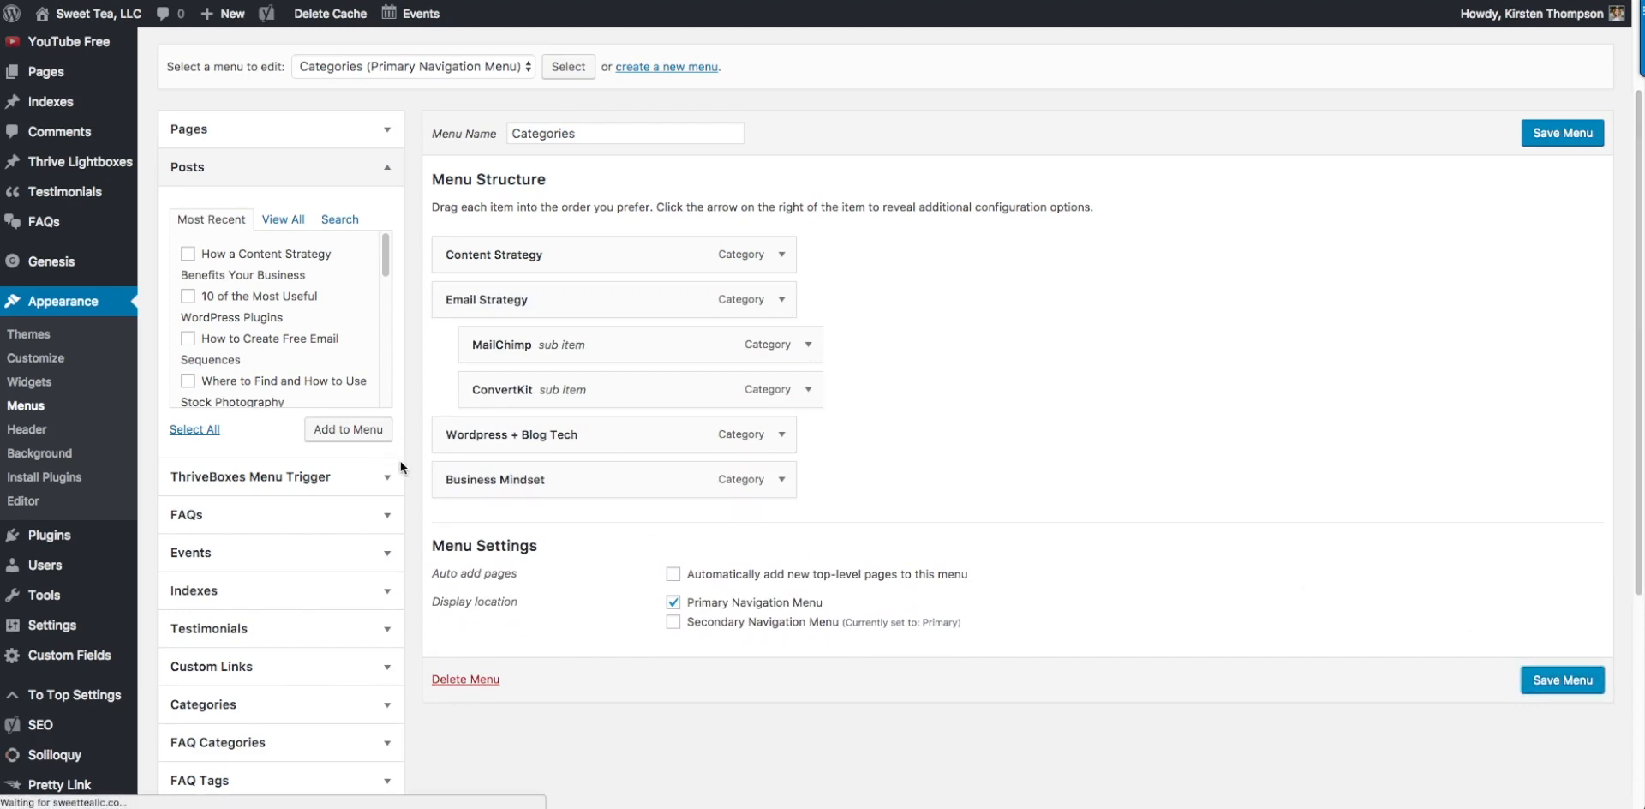
pyautogui.scroll(-5, 417, 460)
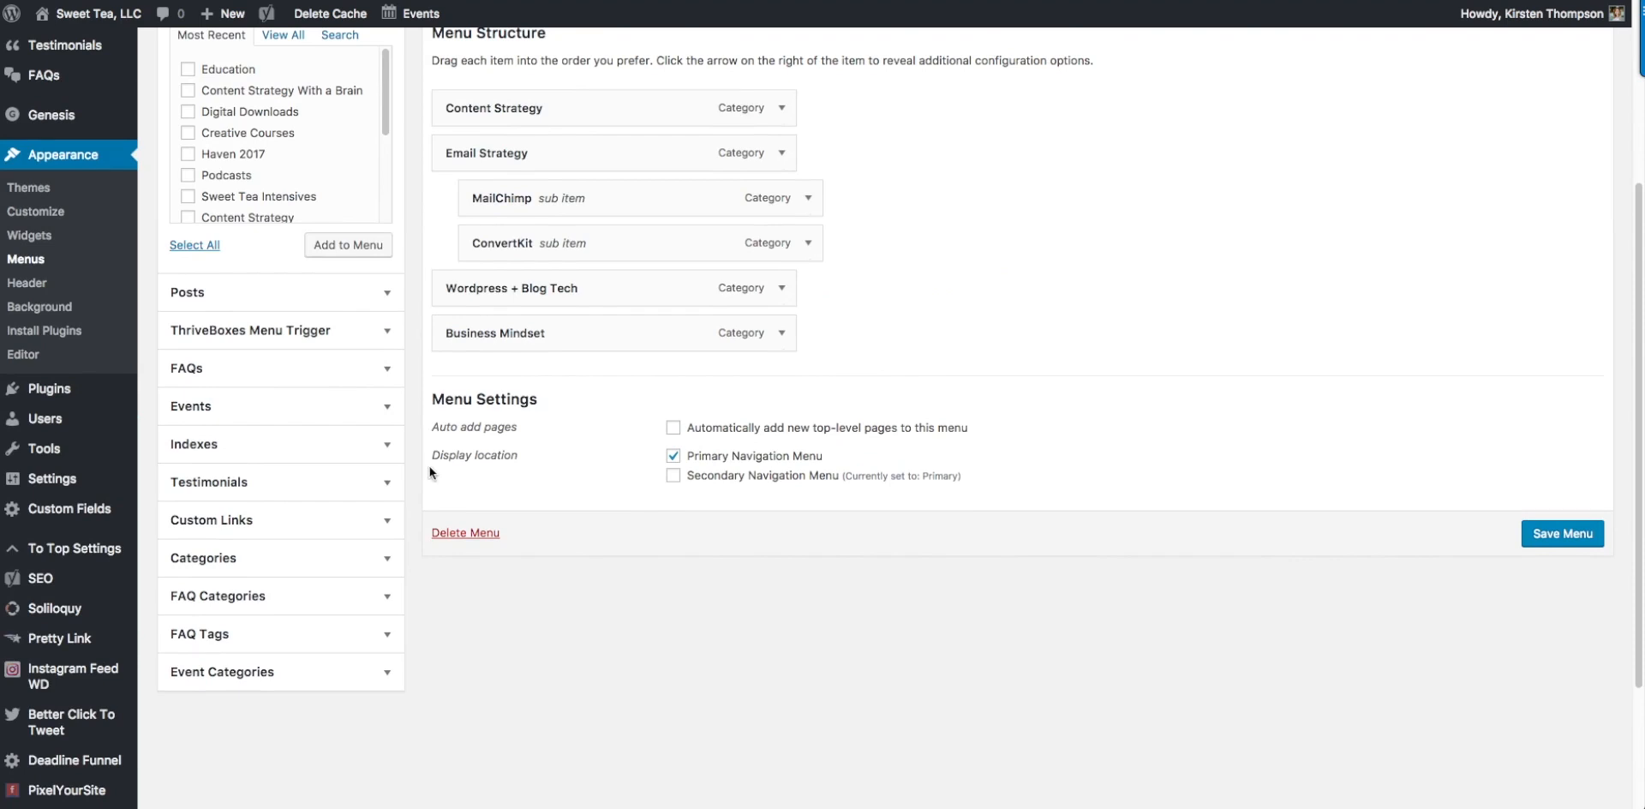
pyautogui.scroll(4, 431, 472)
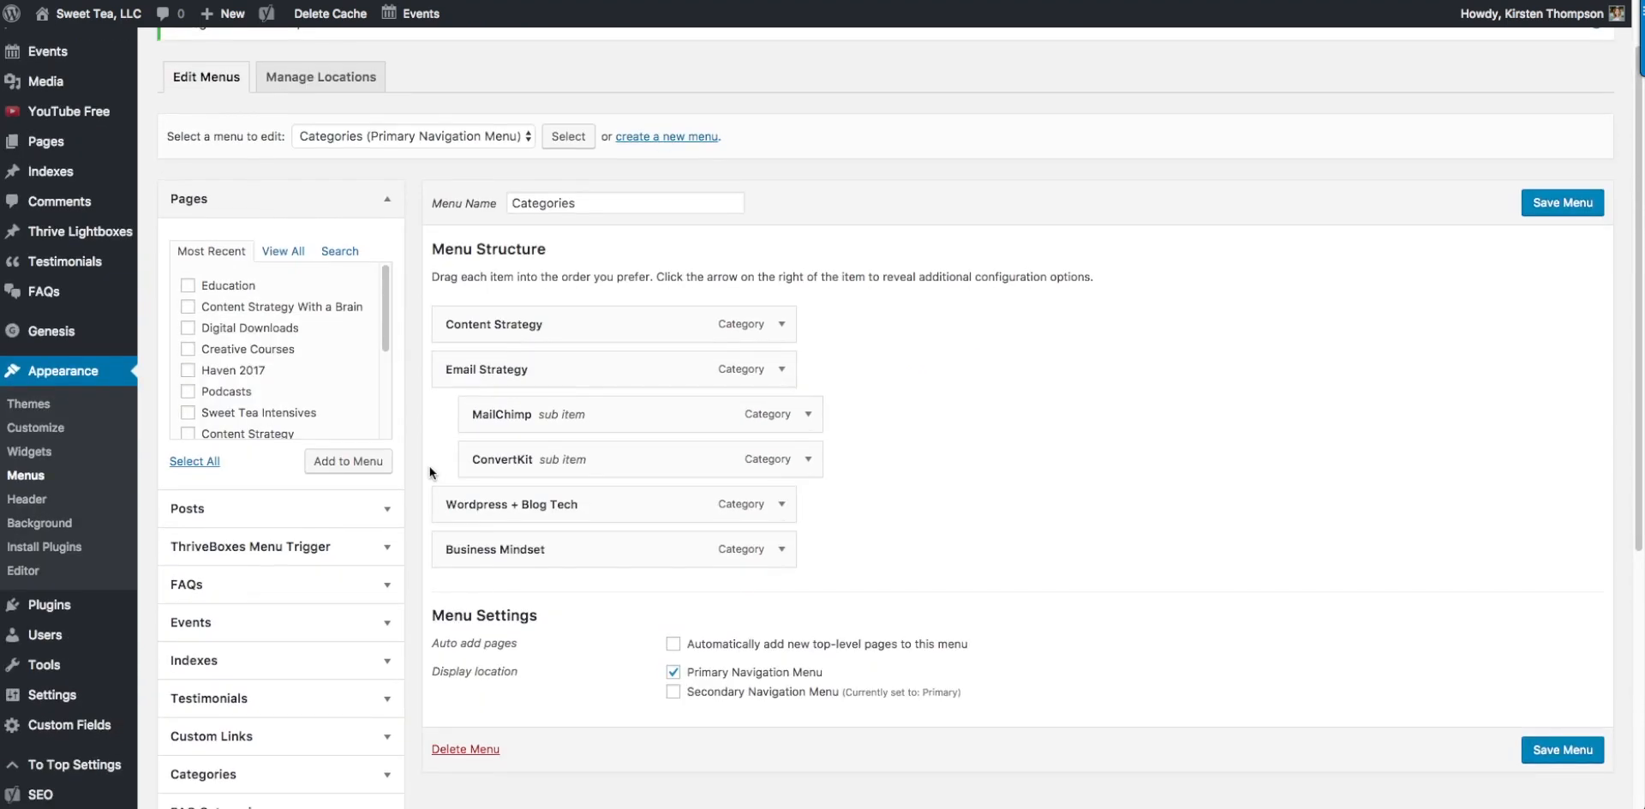